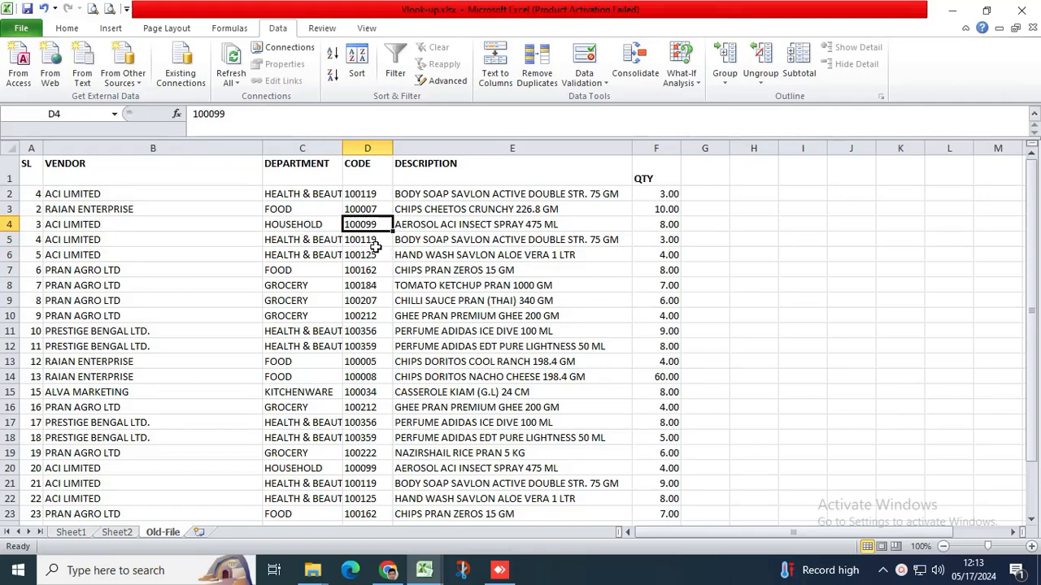
# Search the Old-File sheet for code 100119 and go through its repeated occurrences.
pyautogui.click(356, 195)
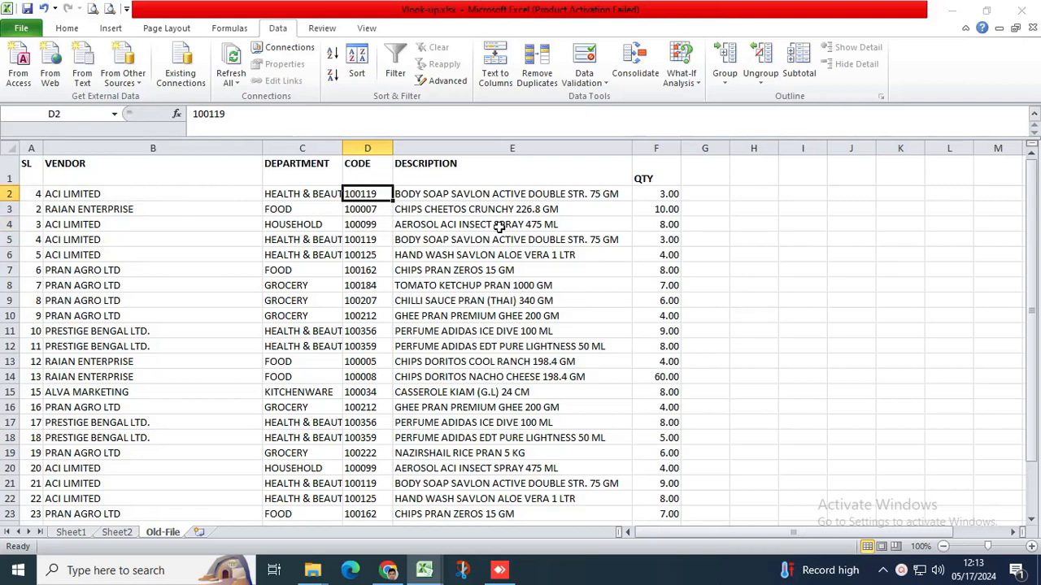
pyautogui.hotkey('ctrl', 'f')
pyautogui.click(801, 357)
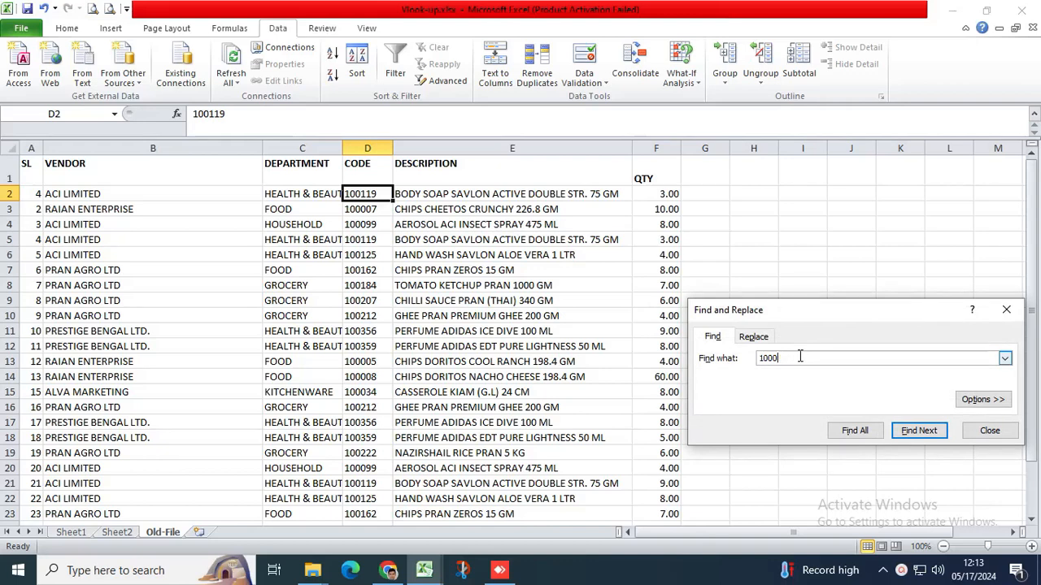
pyautogui.write('100119')
pyautogui.press('Return')
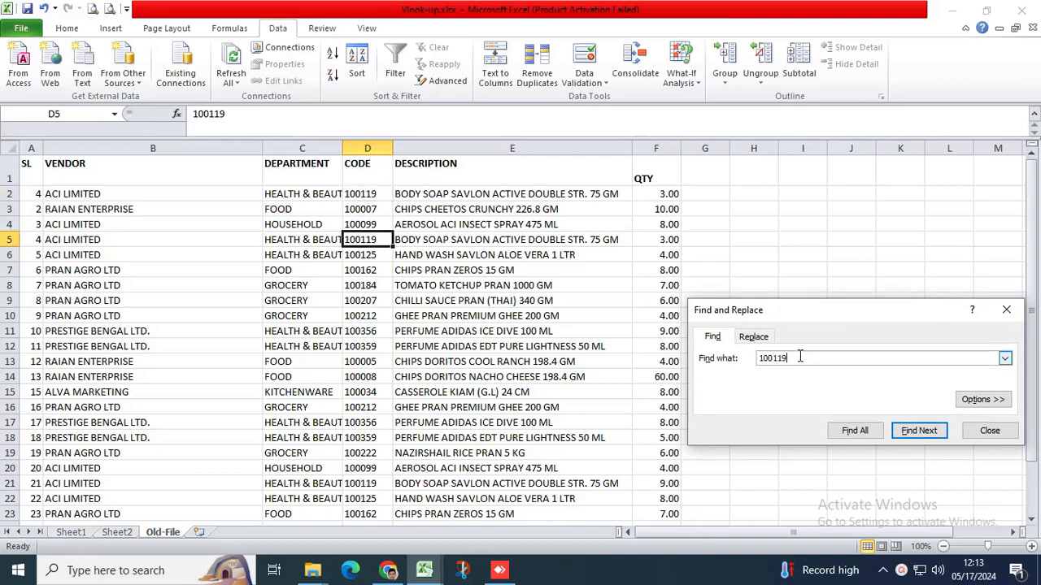
pyautogui.click(919, 431)
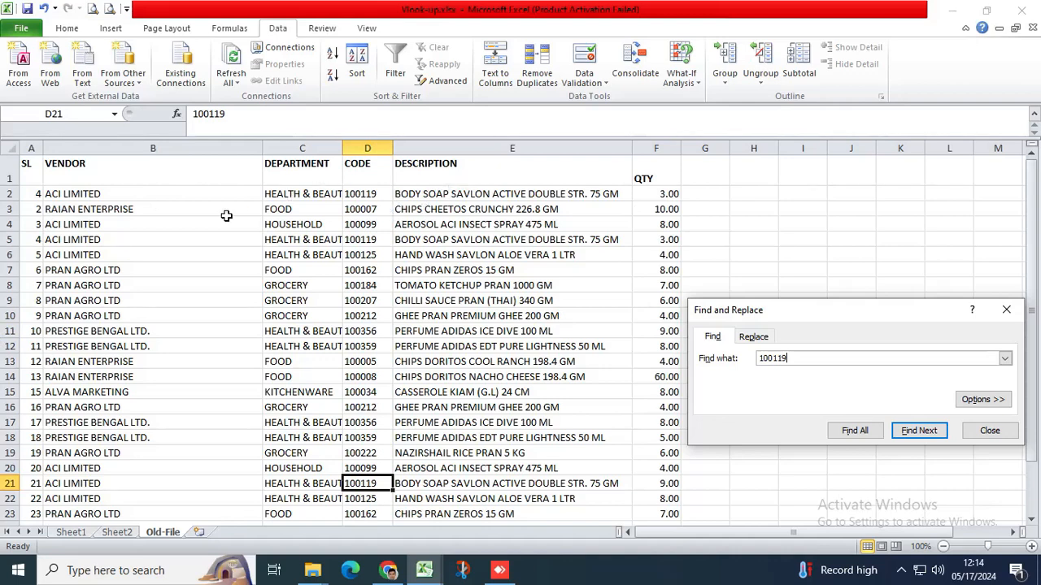
pyautogui.click(990, 433)
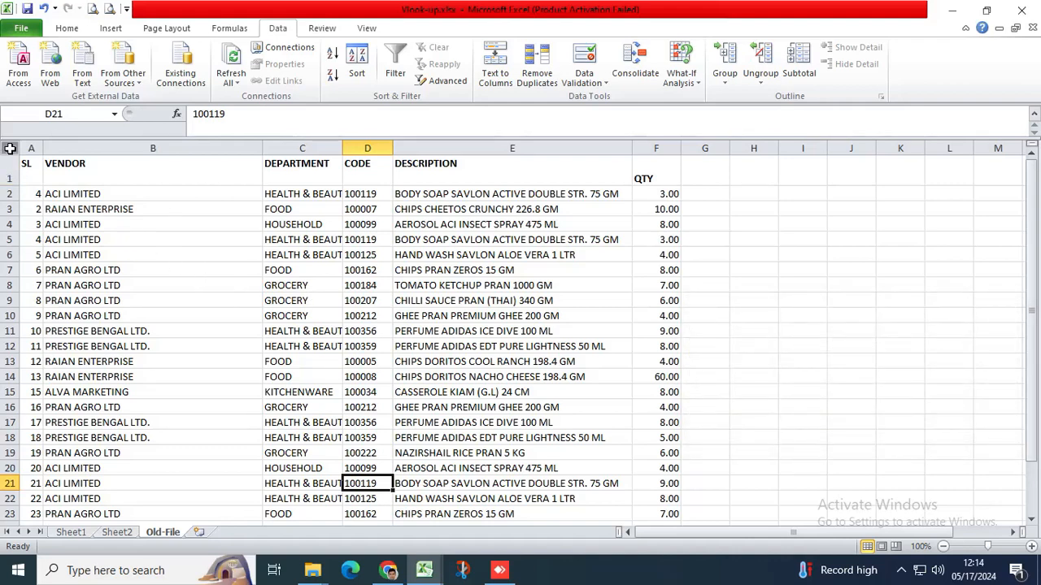
# Select the QTY values from F2 down past the end of the list to check their sum.
pyautogui.scroll(-3, 645, 329)
pyautogui.scroll(1, 647, 329)
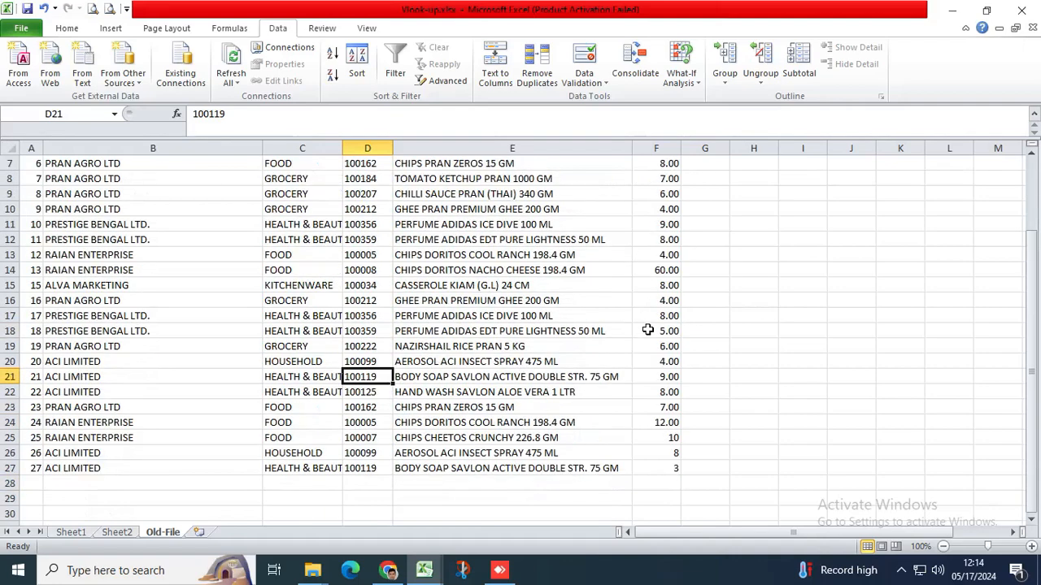
pyautogui.scroll(2, 647, 329)
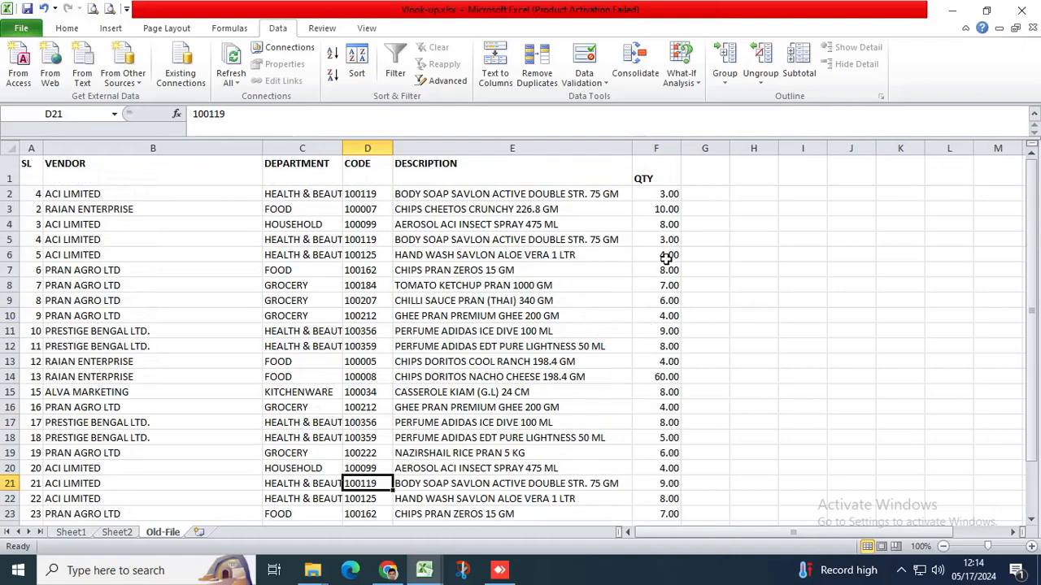
pyautogui.click(657, 192)
pyautogui.moveTo(664, 449); pyautogui.dragTo(664, 437)
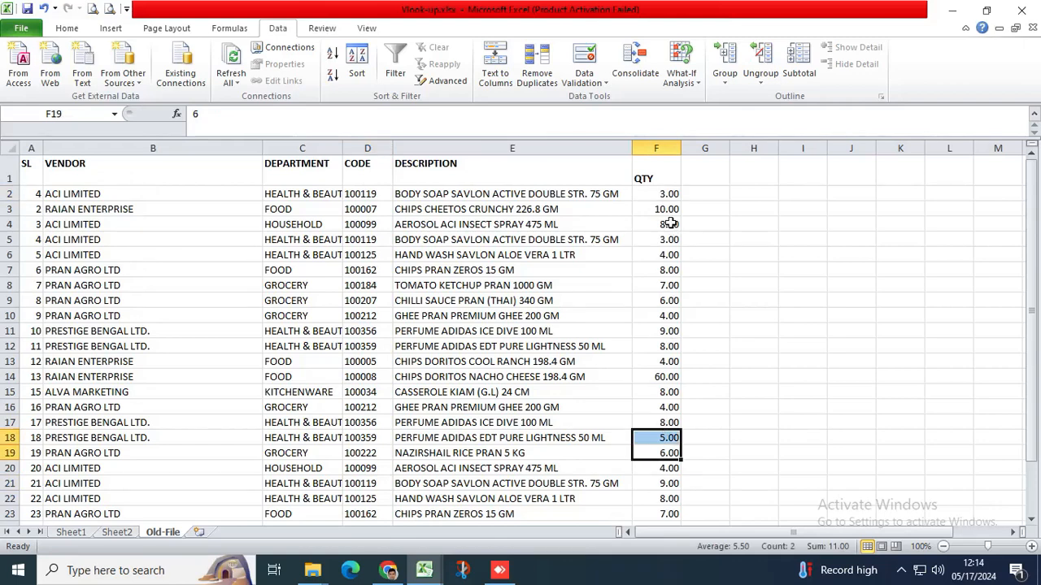
pyautogui.moveTo(660, 196); pyautogui.dragTo(652, 514)
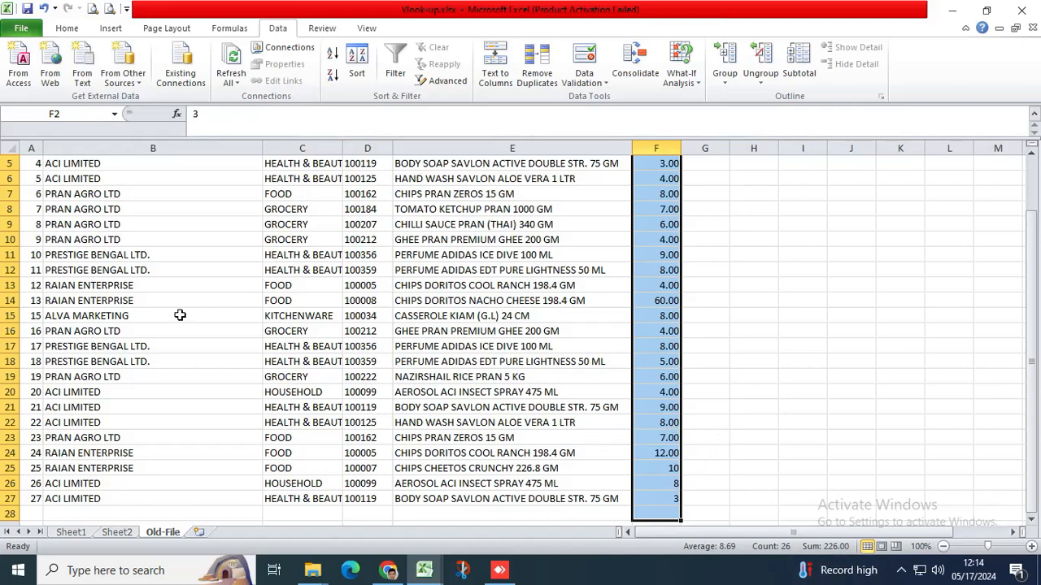
pyautogui.scroll(2, 561, 408)
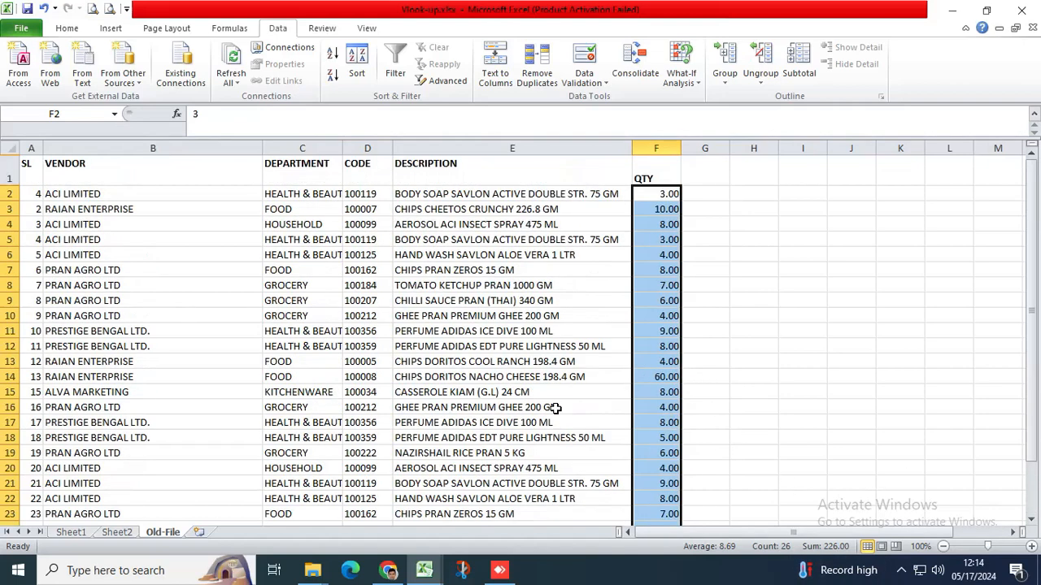
# Create a PivotTable on a new worksheet from columns A to F of the Old-File sheet.
pyautogui.click(10, 148)
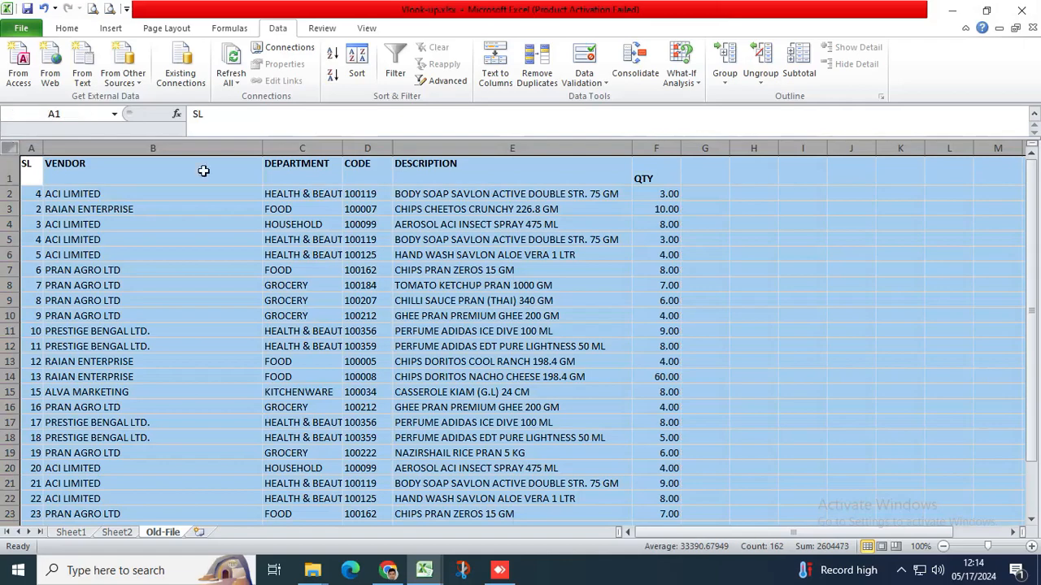
pyautogui.click(111, 31)
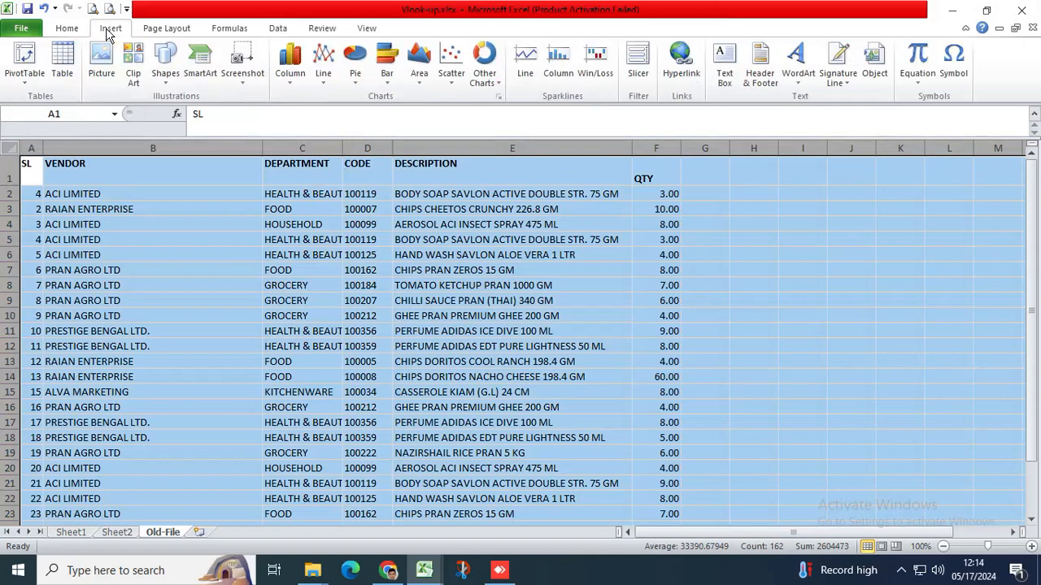
pyautogui.click(45, 78)
pyautogui.click(53, 97)
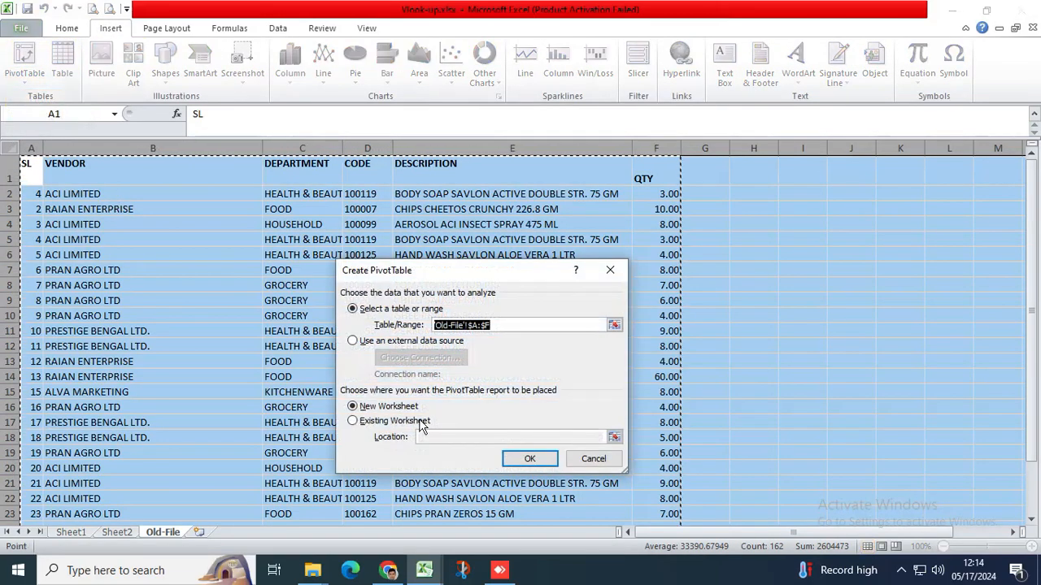
pyautogui.click(514, 461)
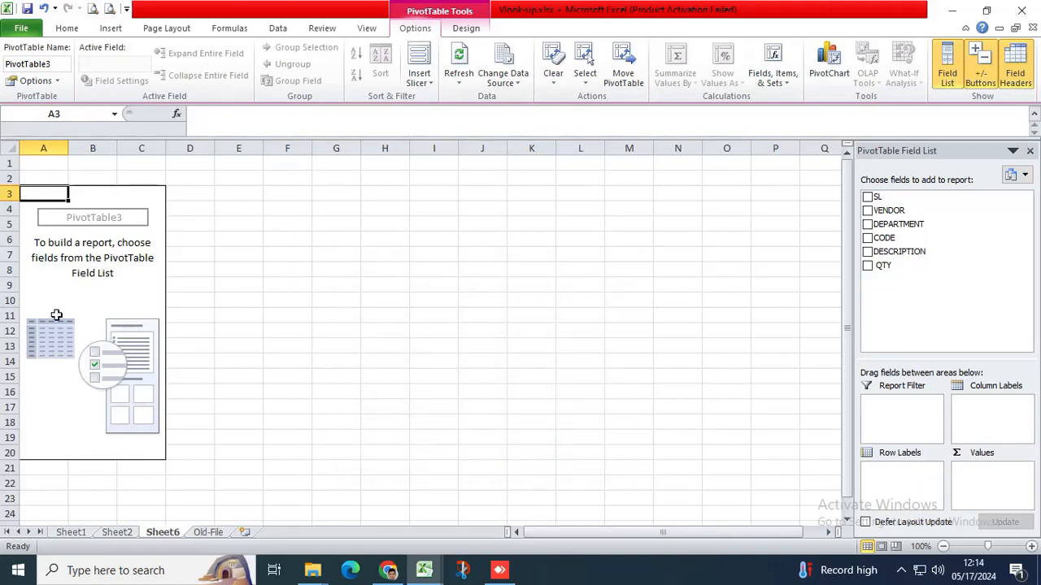
# Switch the empty PivotTable to the classic layout that allows placing fields directly in the grid.
pyautogui.rightClick(90, 288)
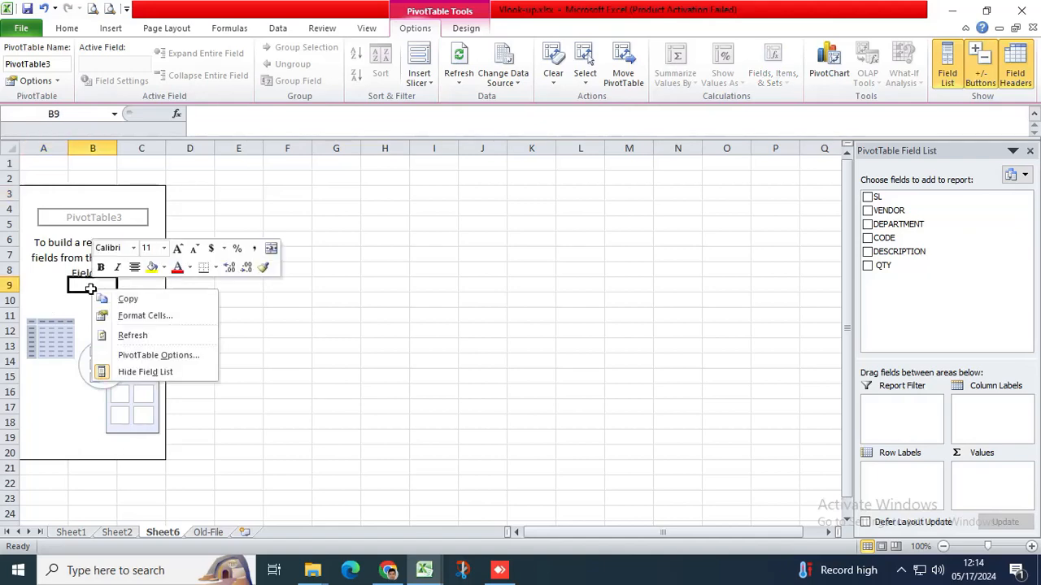
pyautogui.click(141, 356)
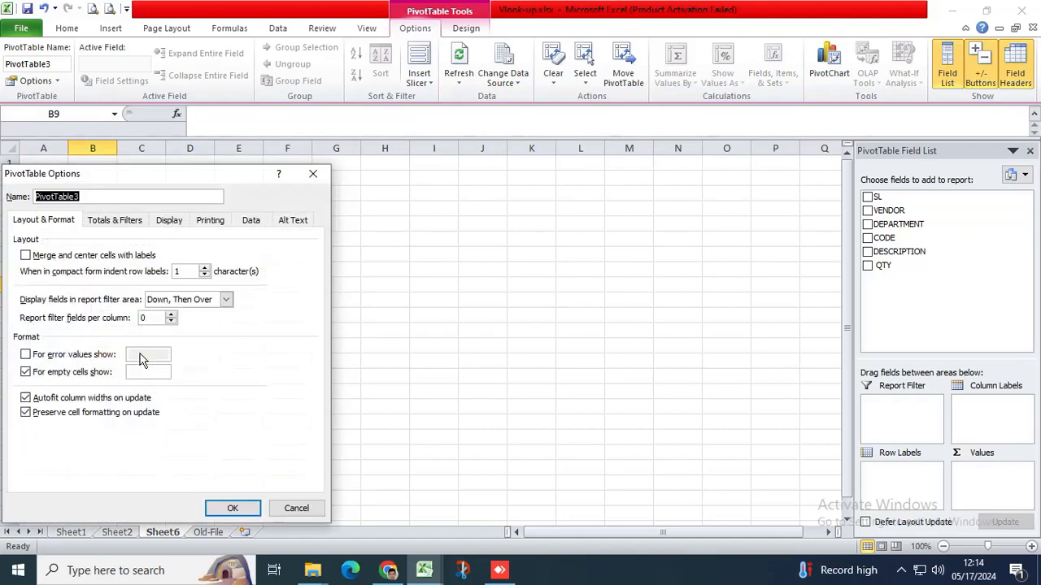
pyautogui.click(173, 221)
pyautogui.click(94, 335)
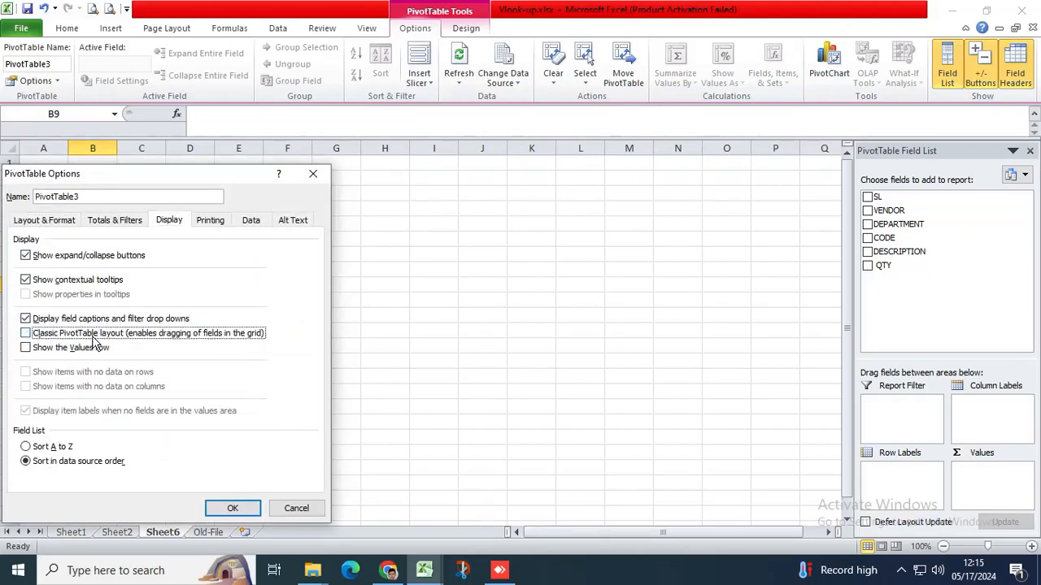
pyautogui.click(224, 507)
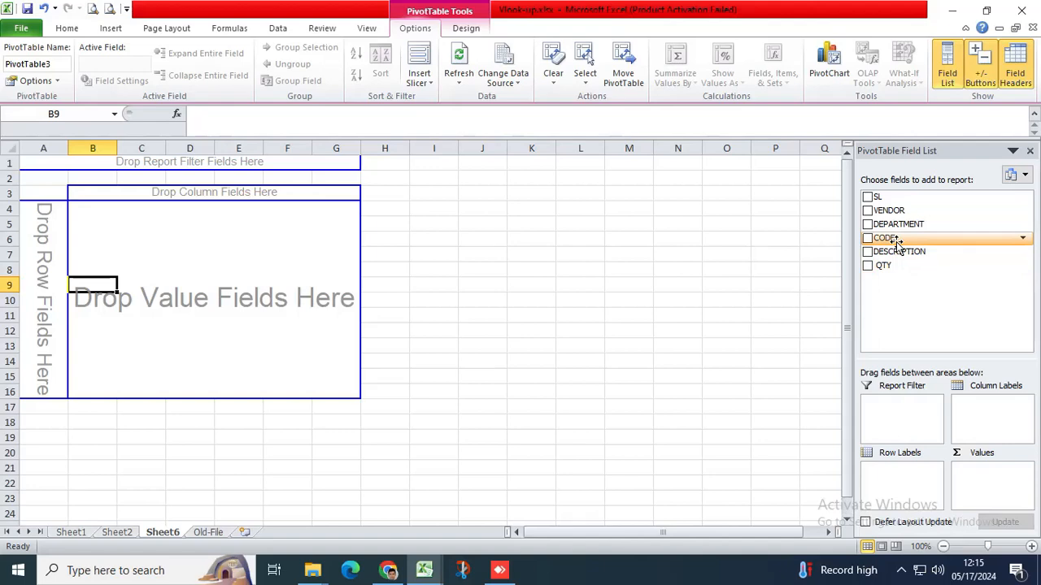
# Try to place the CODE field in the row area of the pivot grid and undo the PivotTable changes.
pyautogui.moveTo(894, 241); pyautogui.dragTo(79, 221)
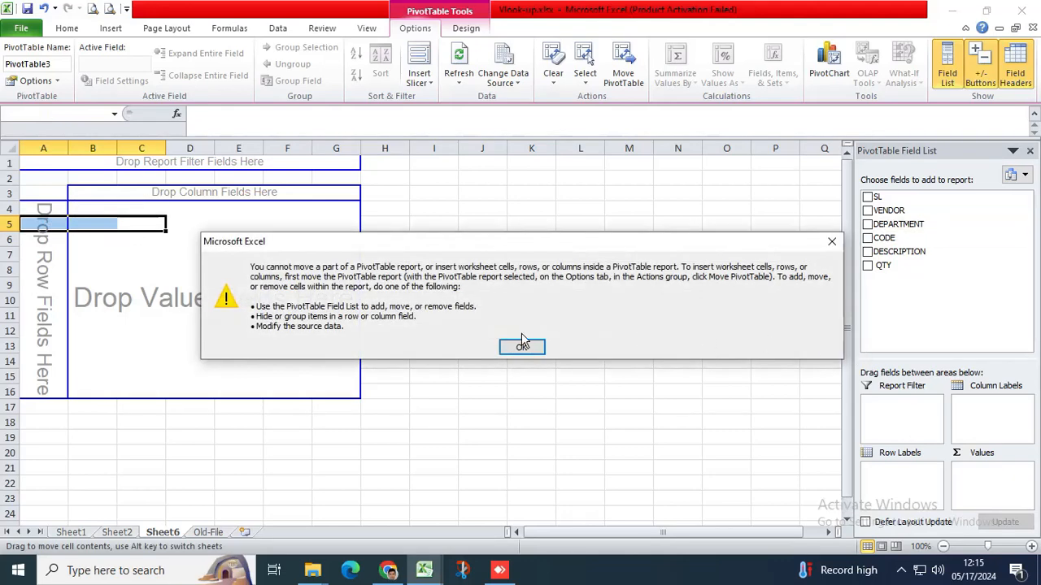
pyautogui.click(830, 241)
pyautogui.moveTo(882, 238); pyautogui.dragTo(59, 244)
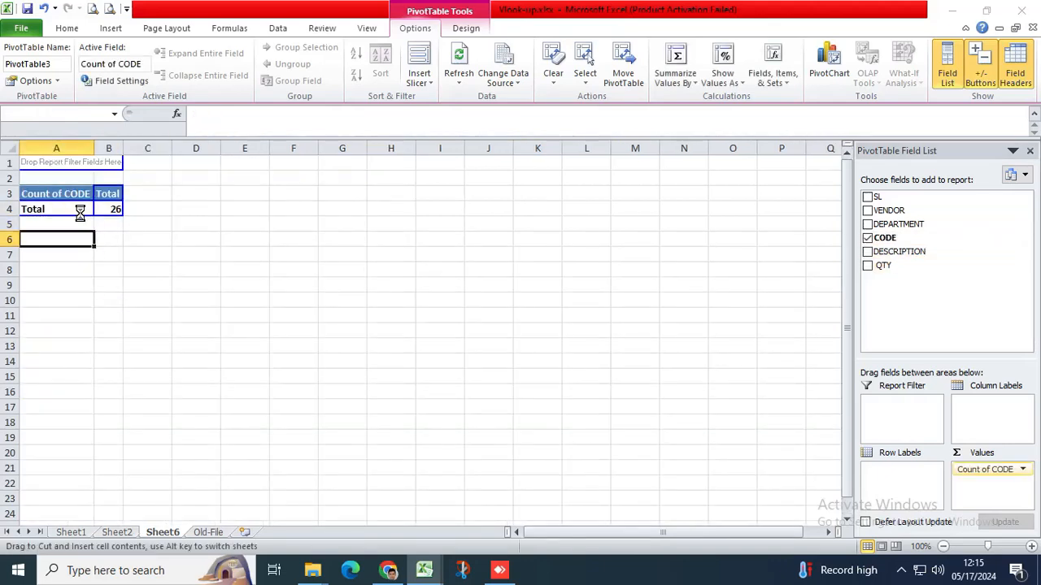
pyautogui.click(502, 349)
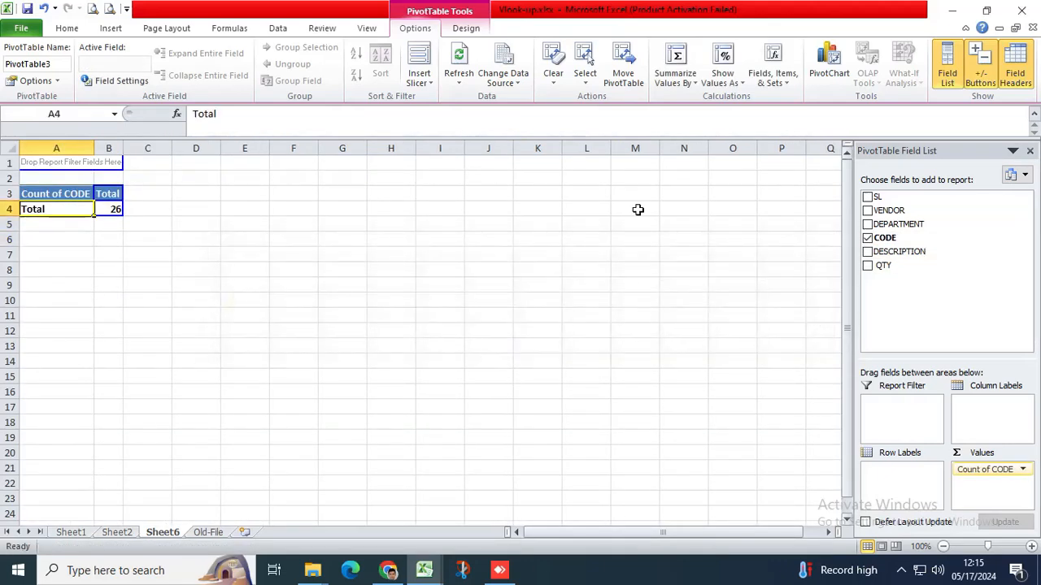
pyautogui.click(44, 8)
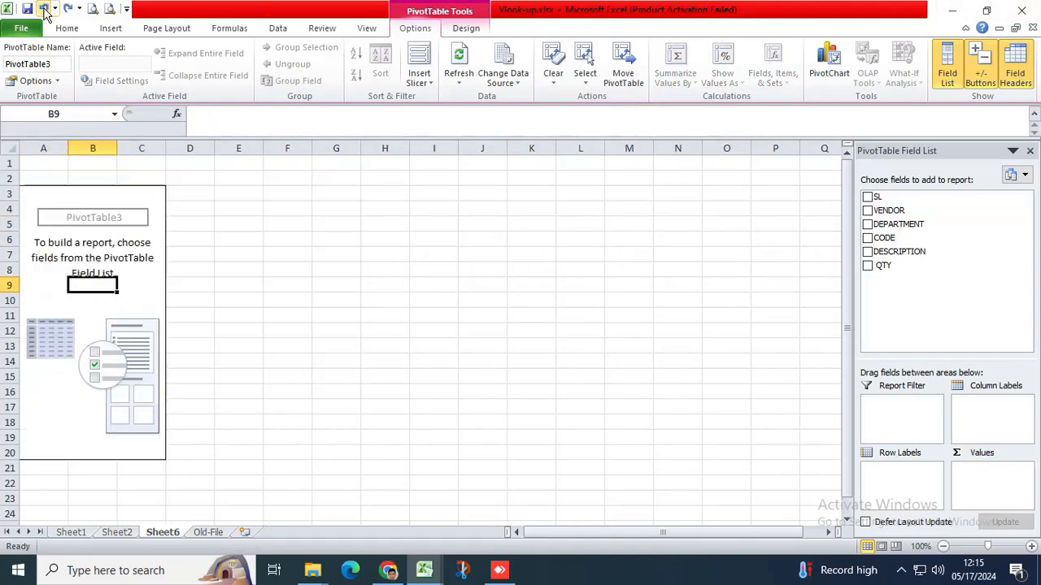
# Enable the classic PivotTable layout in the display options of the PivotTable.
pyautogui.rightClick(101, 276)
pyautogui.click(151, 334)
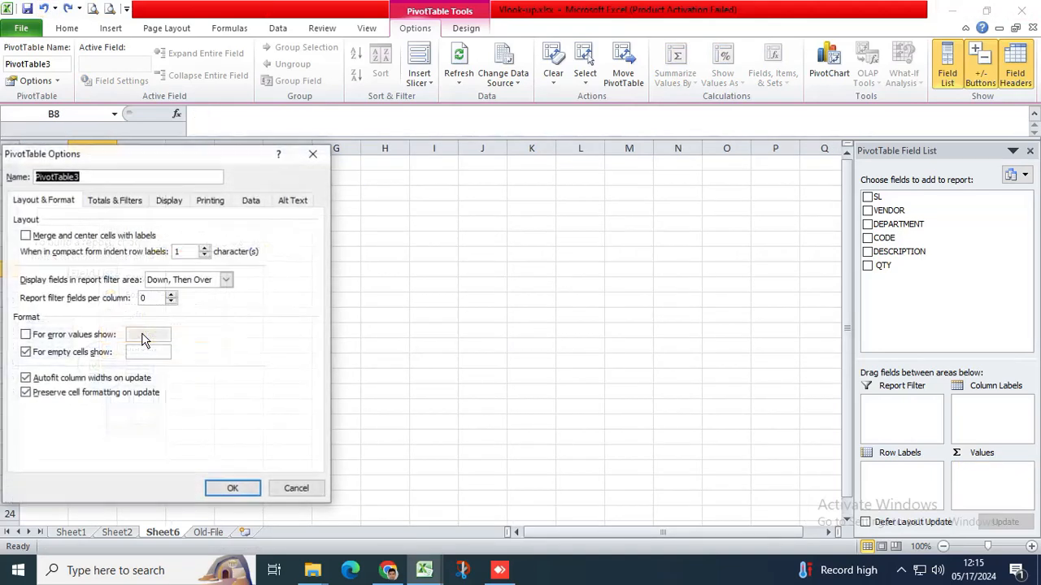
pyautogui.click(170, 203)
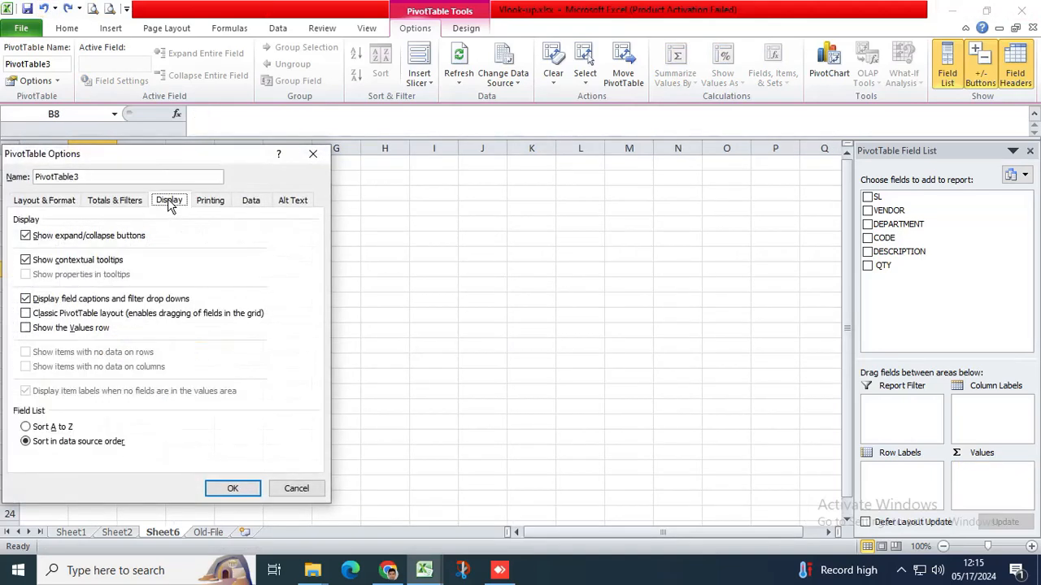
pyautogui.click(100, 315)
pyautogui.click(230, 491)
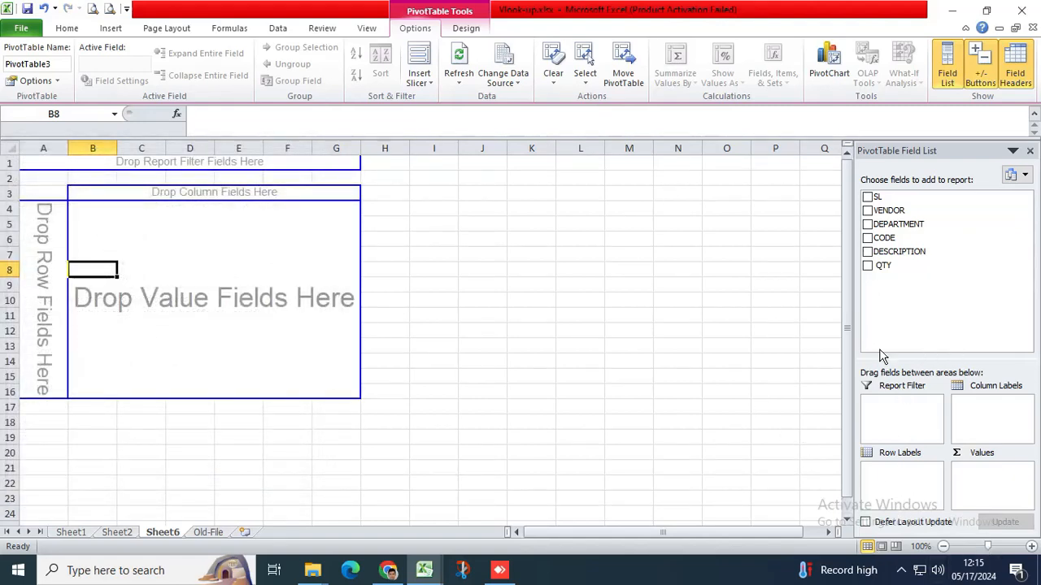
# Add CODE and DESCRIPTION as row fields of the PivotTable and remove the CODE subtotals.
pyautogui.moveTo(883, 238); pyautogui.dragTo(905, 478)
pyautogui.moveTo(923, 251); pyautogui.dragTo(70, 242)
pyautogui.rightClick(70, 242)
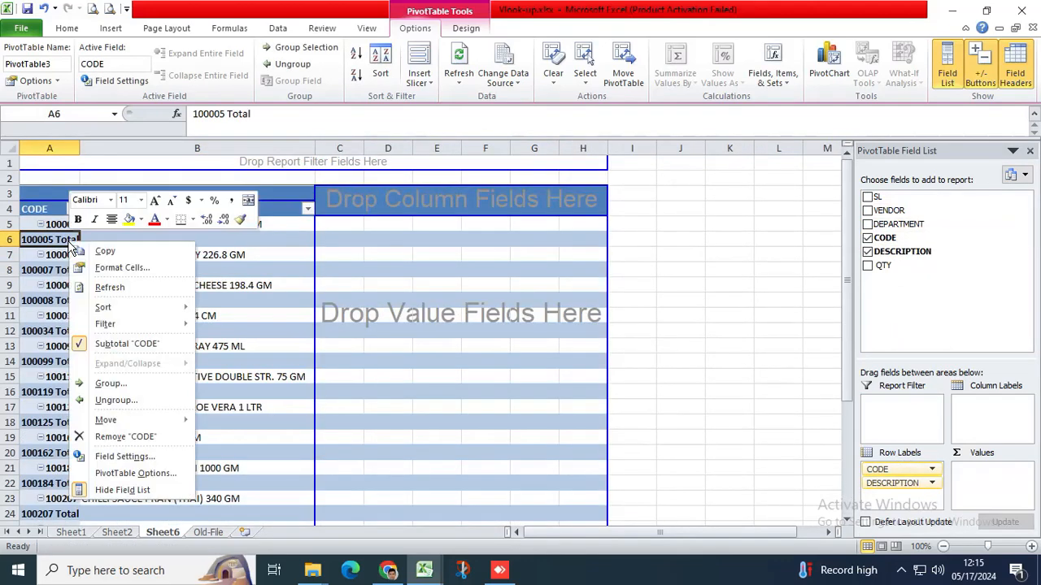
pyautogui.click(130, 344)
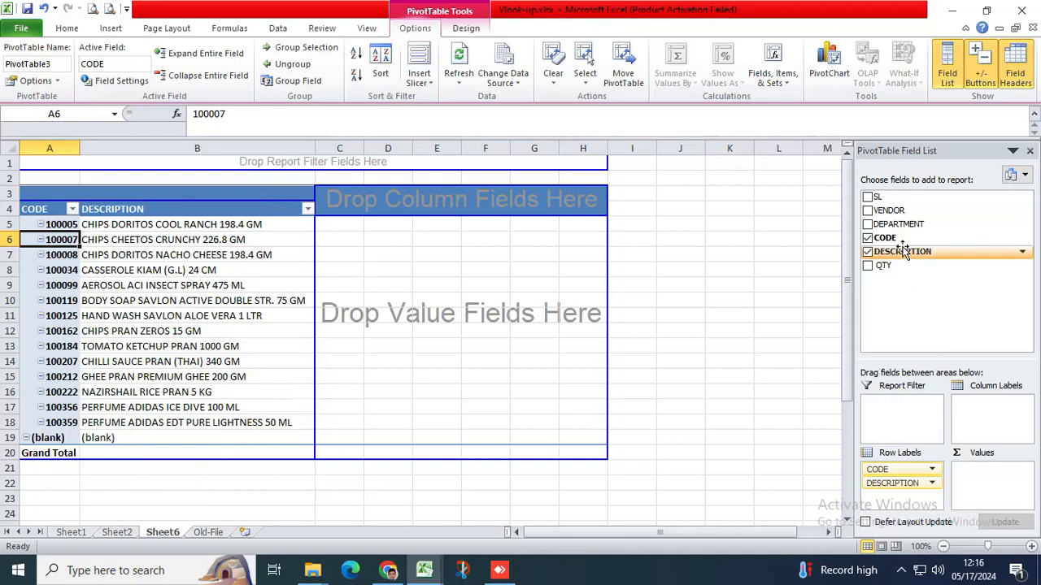
# Add DEPARTMENT as a row field after DESCRIPTION and remove the DESCRIPTION subtotals.
pyautogui.moveTo(901, 225); pyautogui.dragTo(282, 259)
pyautogui.rightClick(284, 258)
pyautogui.click(319, 363)
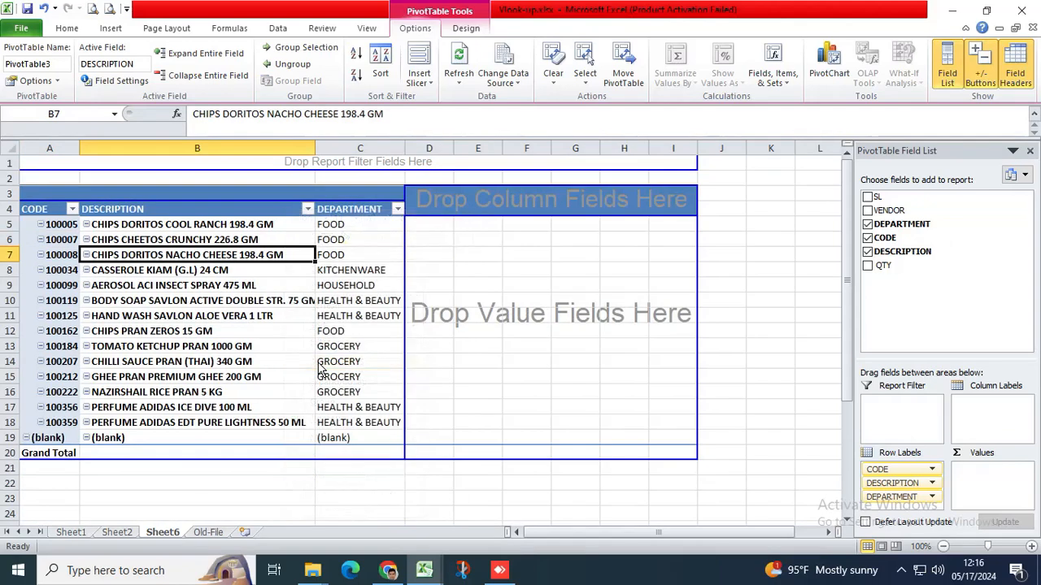
# Add VENDOR as a row field after DEPARTMENT and remove the DEPARTMENT subtotals.
pyautogui.moveTo(890, 210); pyautogui.dragTo(396, 256)
pyautogui.rightClick(394, 256)
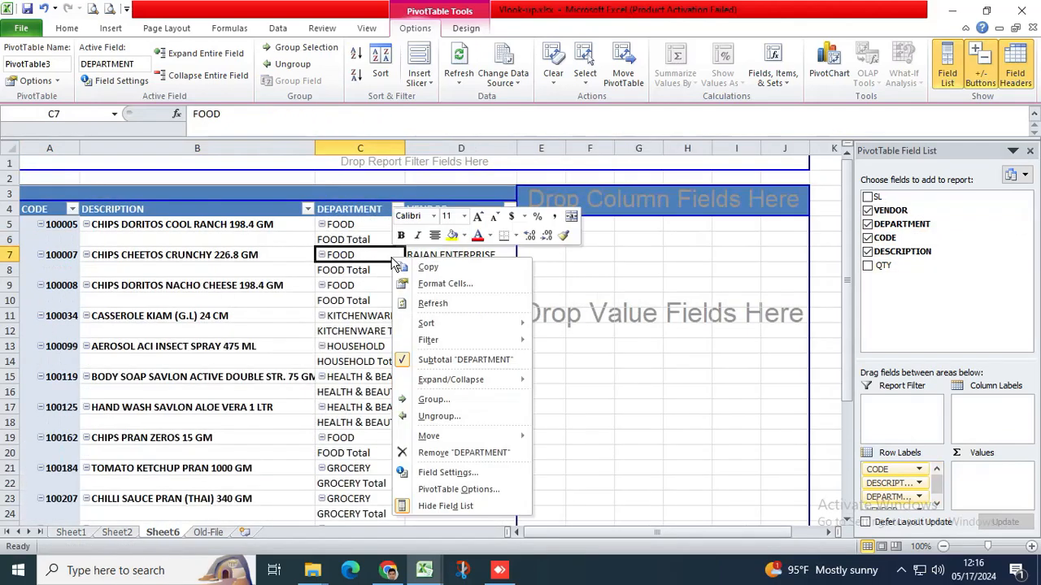
pyautogui.click(434, 359)
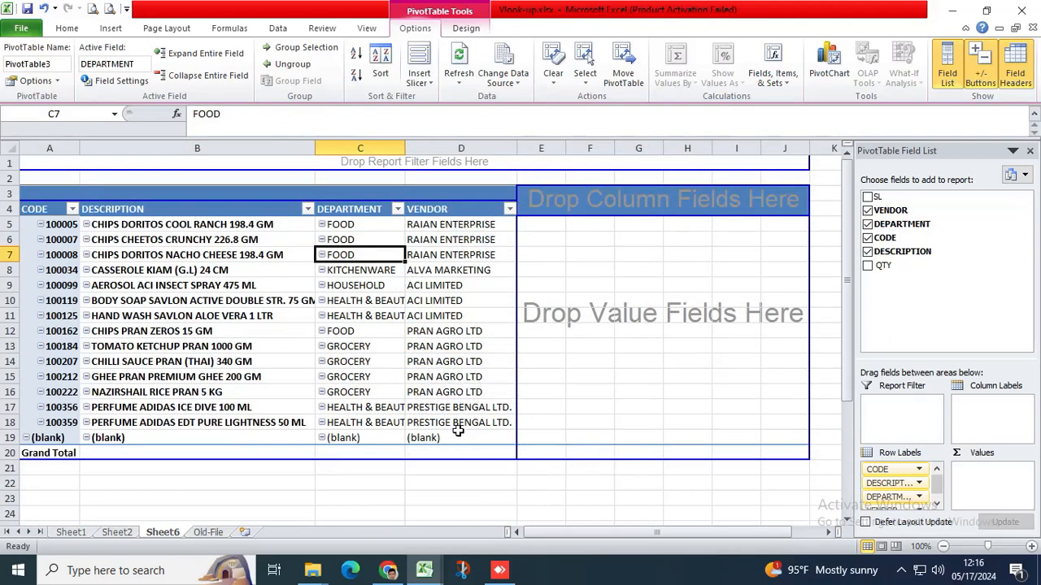
pyautogui.click(488, 377)
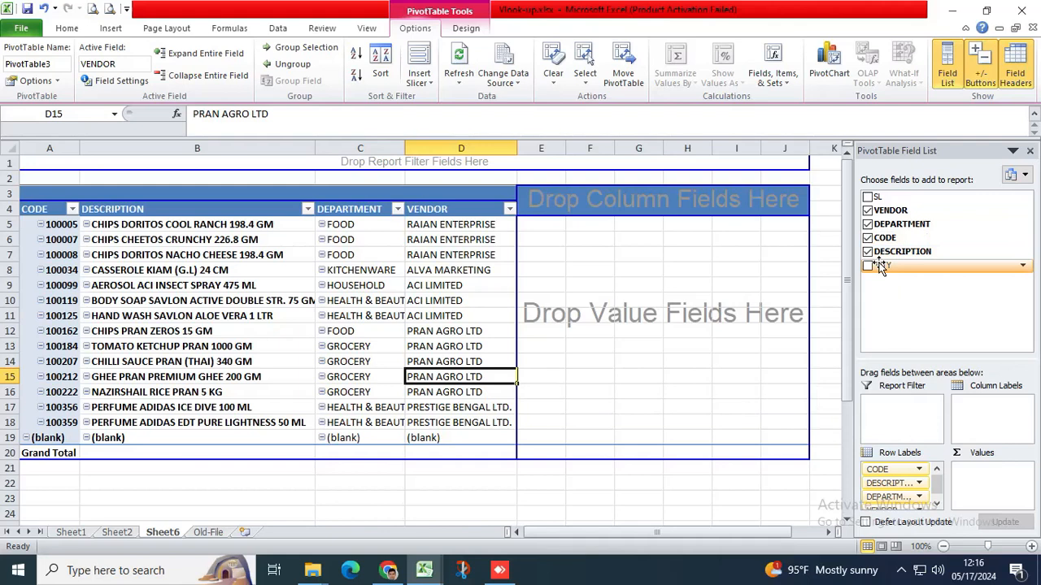
# Add QTY to the PivotTable values and summarize it by Sum.
pyautogui.moveTo(882, 269); pyautogui.dragTo(976, 473)
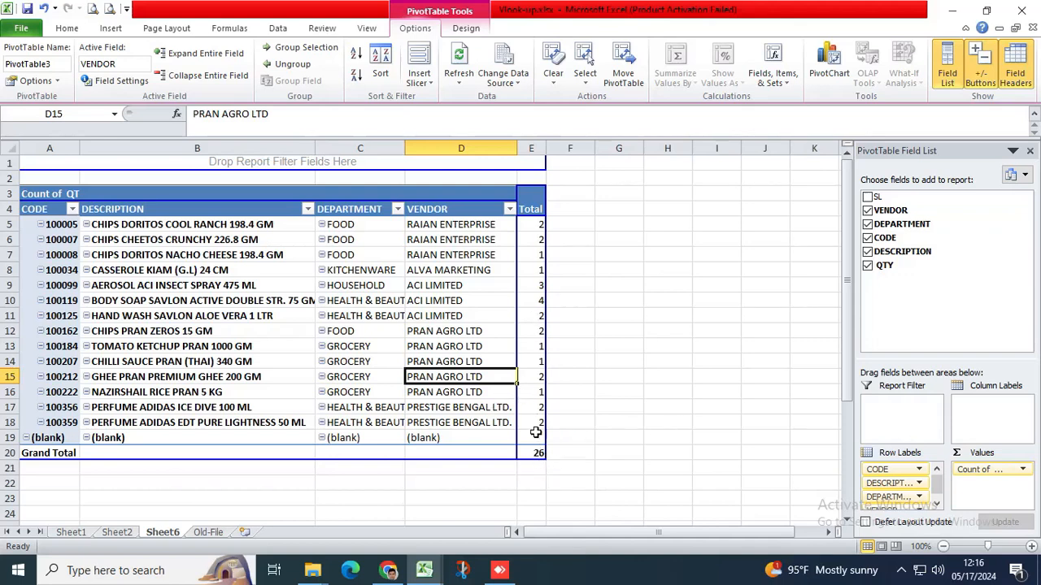
pyautogui.click(988, 470)
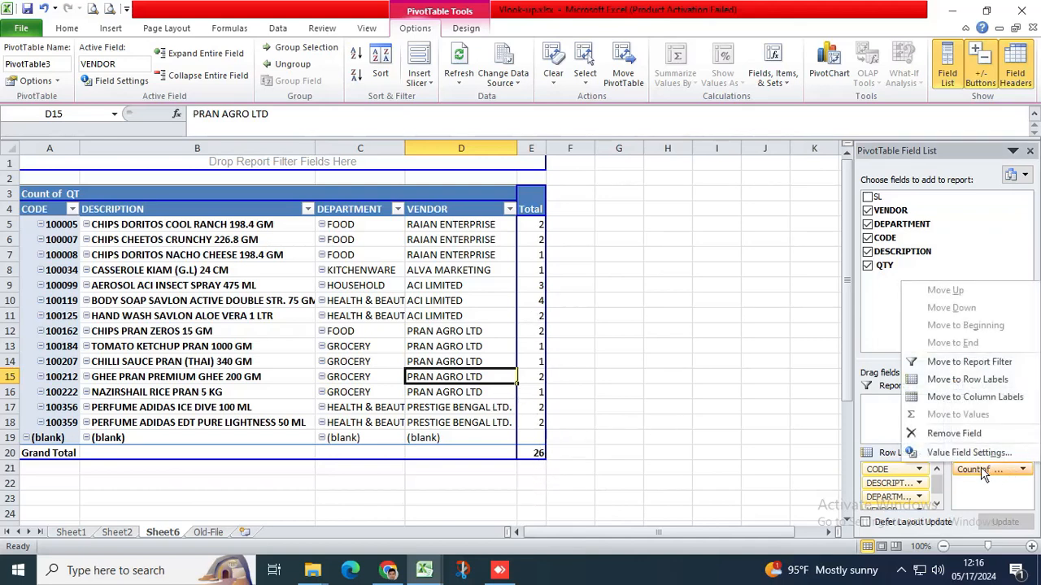
pyautogui.click(967, 453)
pyautogui.click(386, 387)
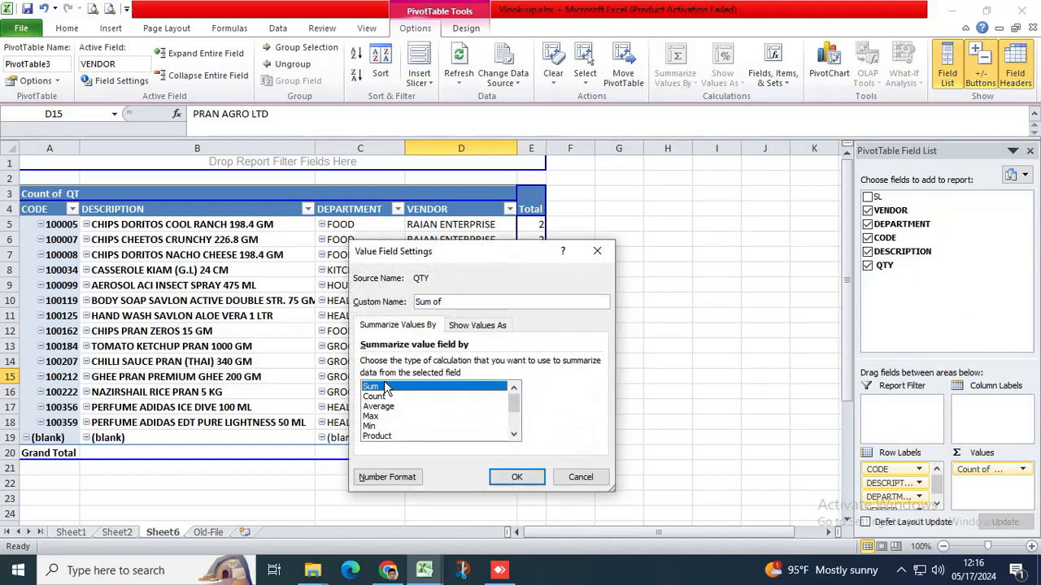
pyautogui.click(521, 478)
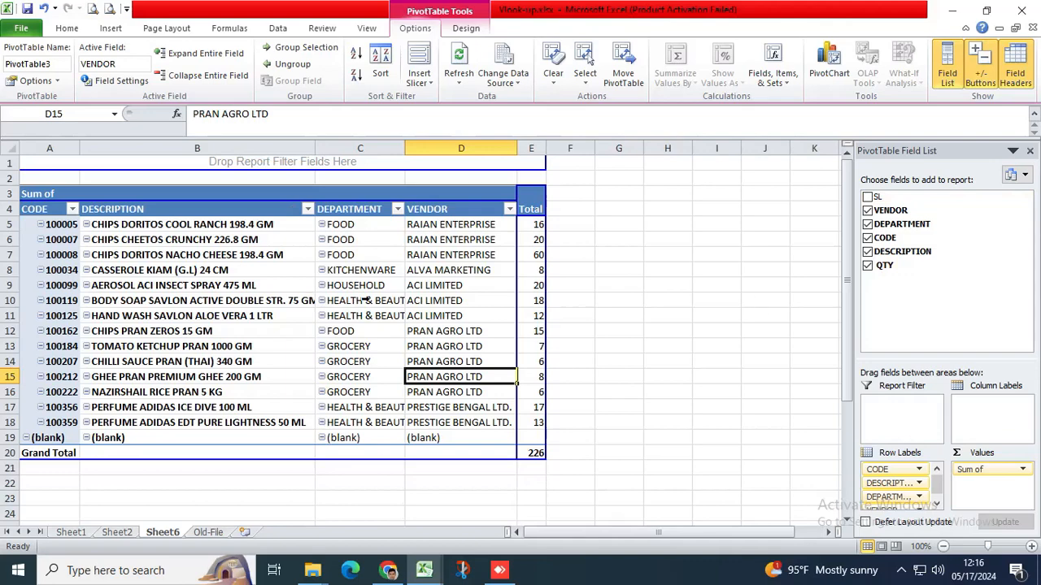
# Copy the whole PivotTable sheet and paste it over itself as values only.
pyautogui.click(9, 148)
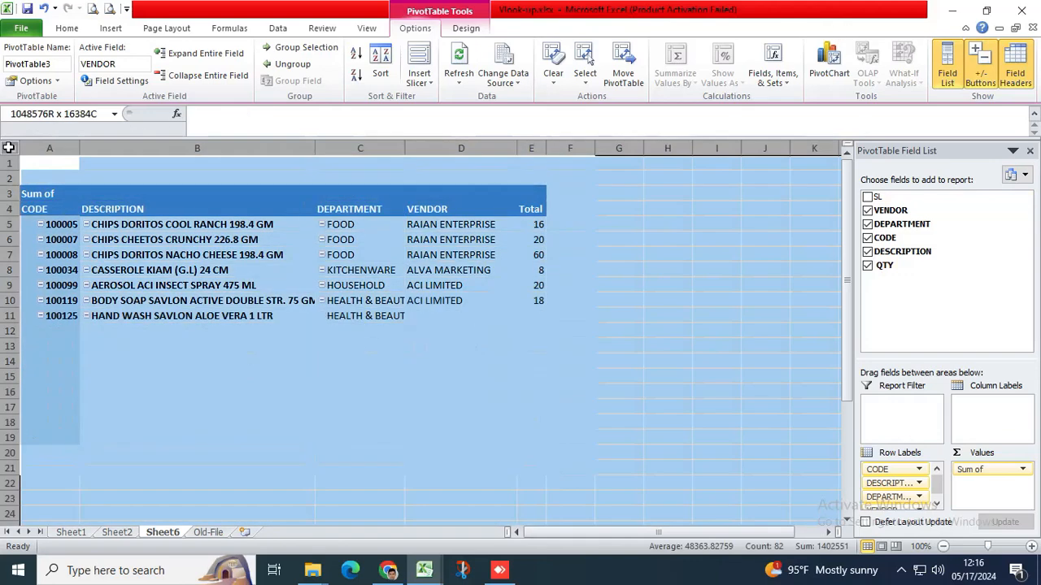
pyautogui.rightClick(72, 183)
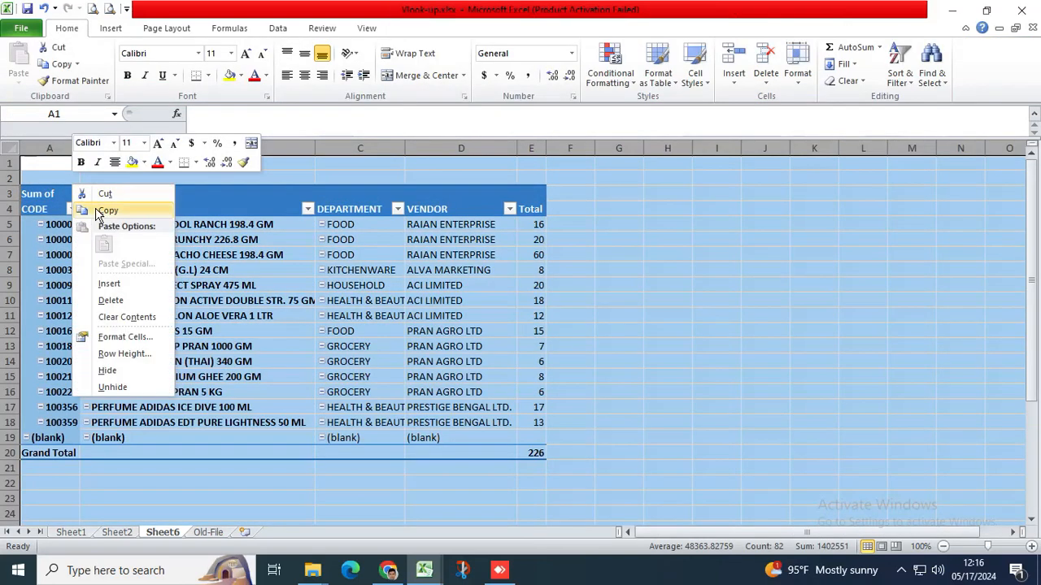
pyautogui.click(96, 213)
pyautogui.rightClick(109, 199)
pyautogui.click(215, 258)
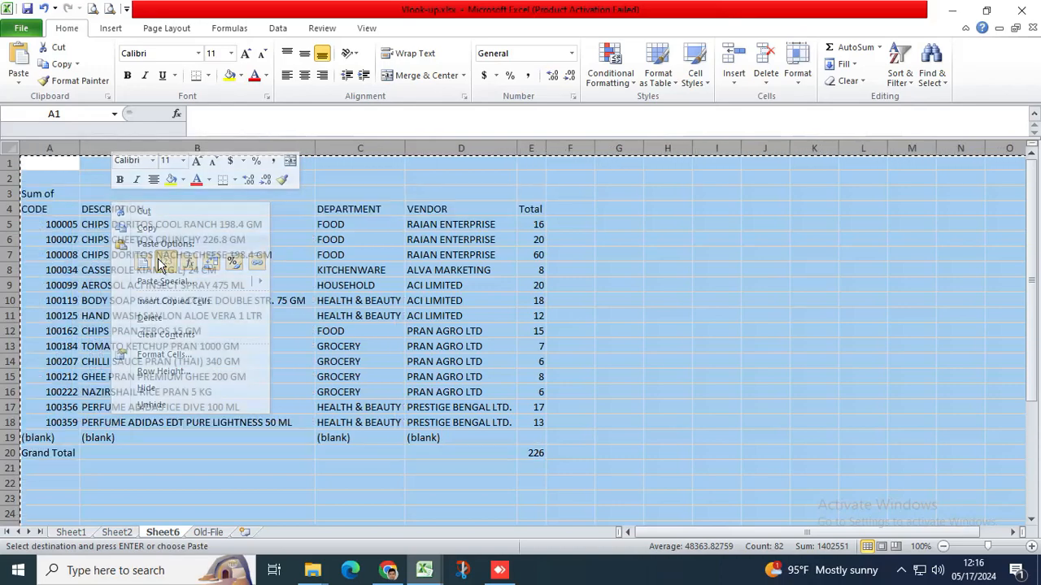
# Delete rows 1 to 3 so that the CODE header row becomes the first row of the sheet.
pyautogui.moveTo(4, 163); pyautogui.dragTo(8, 193)
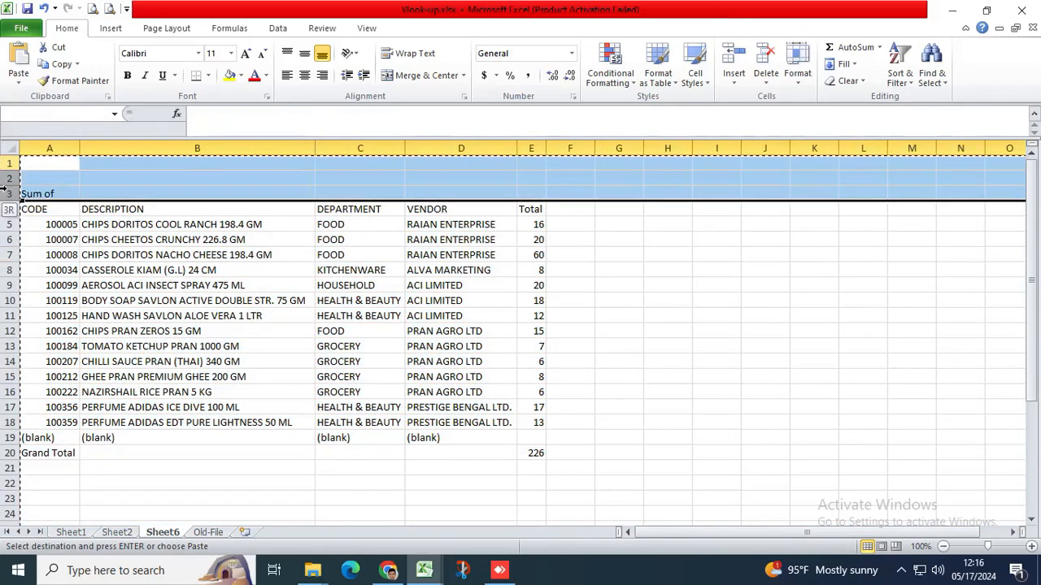
pyautogui.rightClick(8, 194)
pyautogui.click(46, 306)
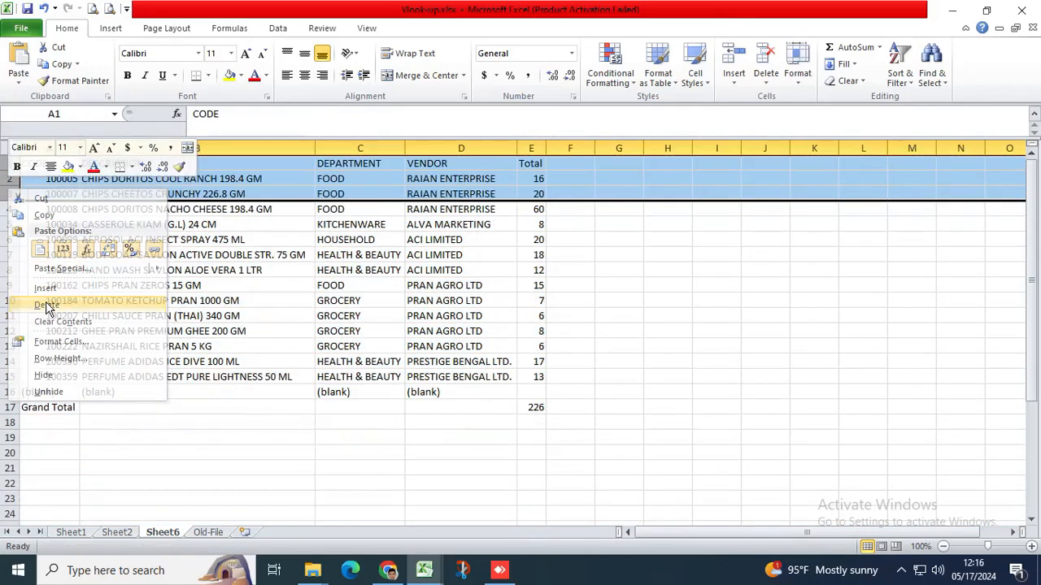
pyautogui.click(109, 248)
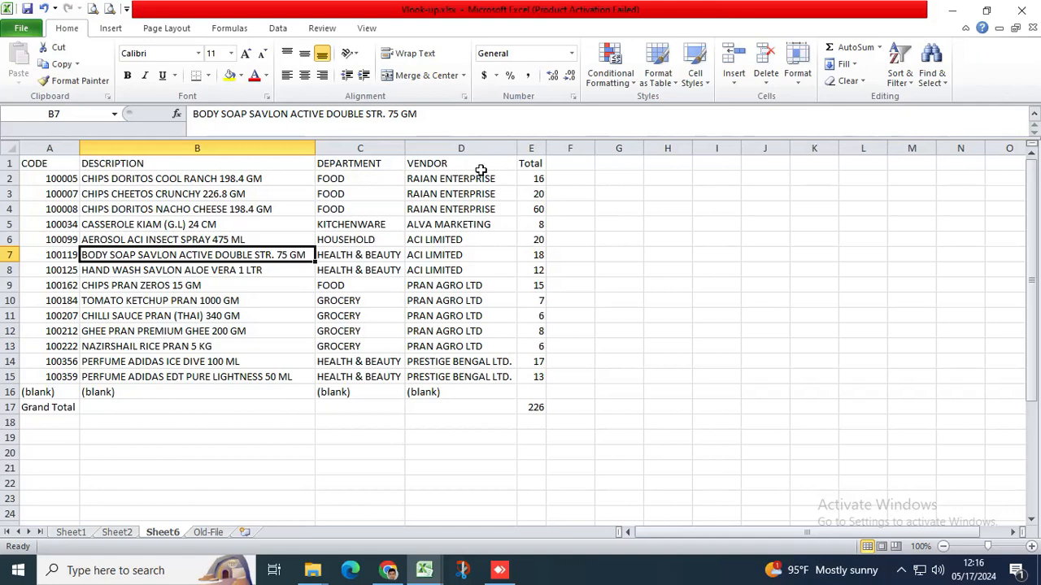
# Widen the Total column and delete the (blank) row above Grand Total.
pyautogui.moveTo(545, 149); pyautogui.dragTo(575, 148)
pyautogui.doubleClick(547, 163)
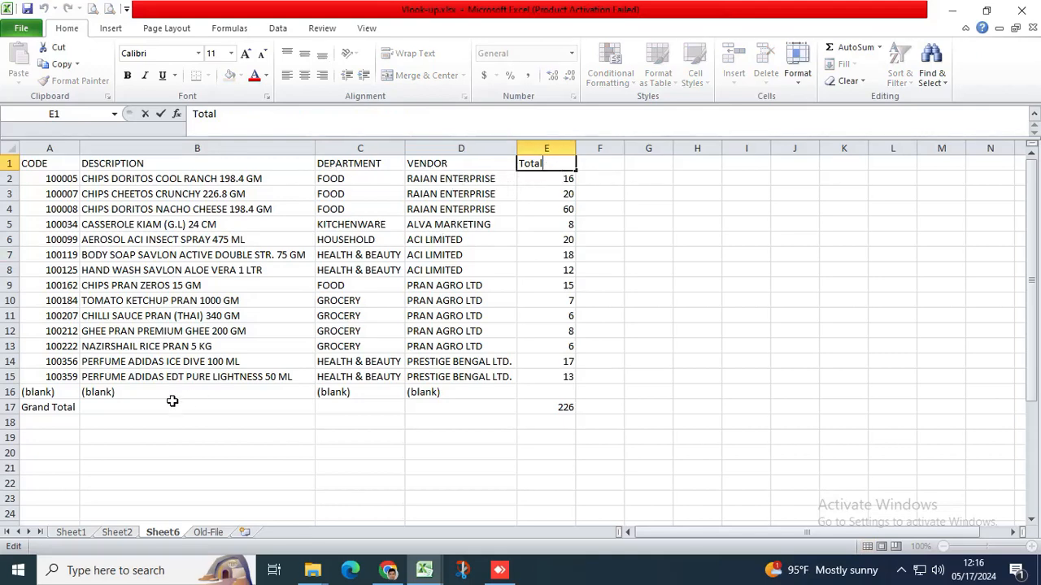
pyautogui.rightClick(10, 392)
pyautogui.click(47, 296)
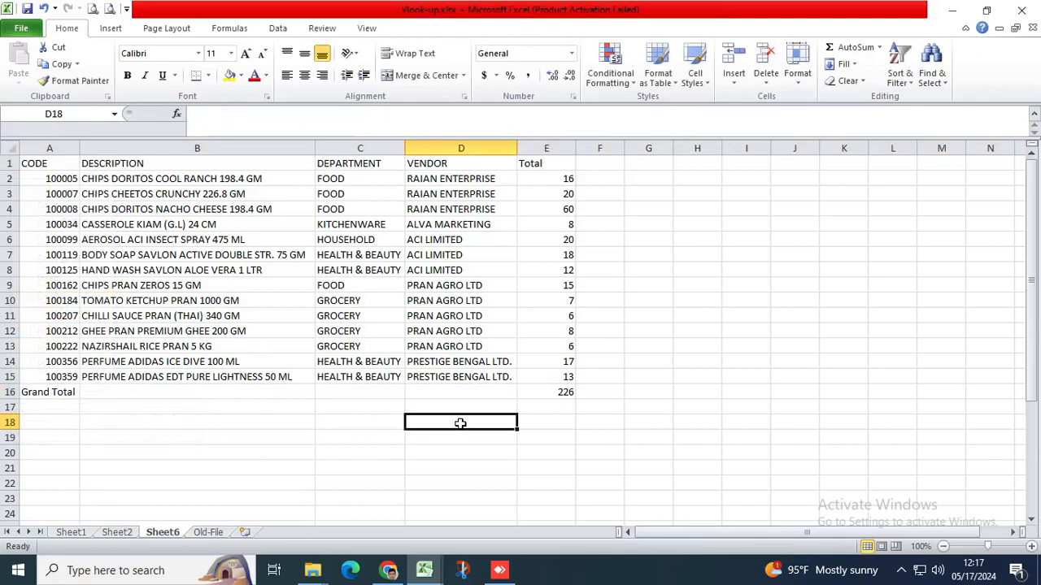
# In the Old-File sheet, add an AutoSum total beneath the QTY values in F2:F27.
pyautogui.click(204, 532)
pyautogui.scroll(-5, 610, 379)
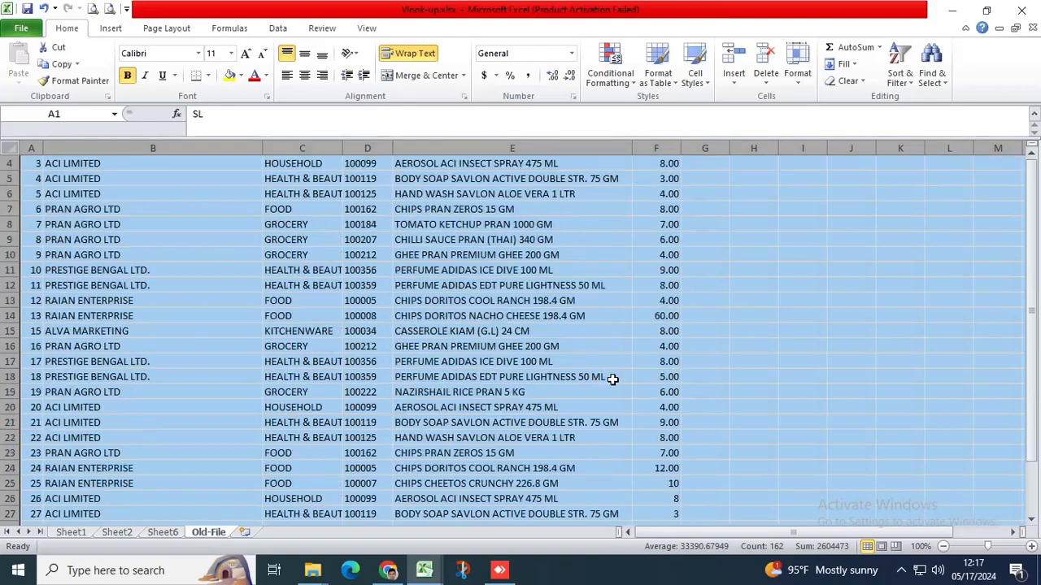
pyautogui.scroll(5, 662, 358)
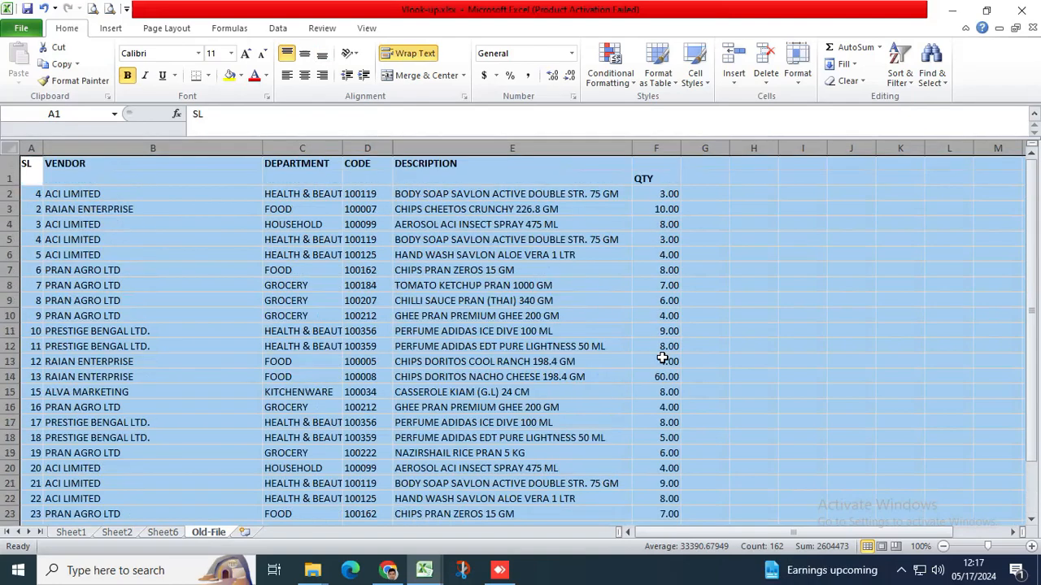
pyautogui.click(663, 195)
pyautogui.click(643, 484)
pyautogui.moveTo(663, 209); pyautogui.dragTo(653, 494)
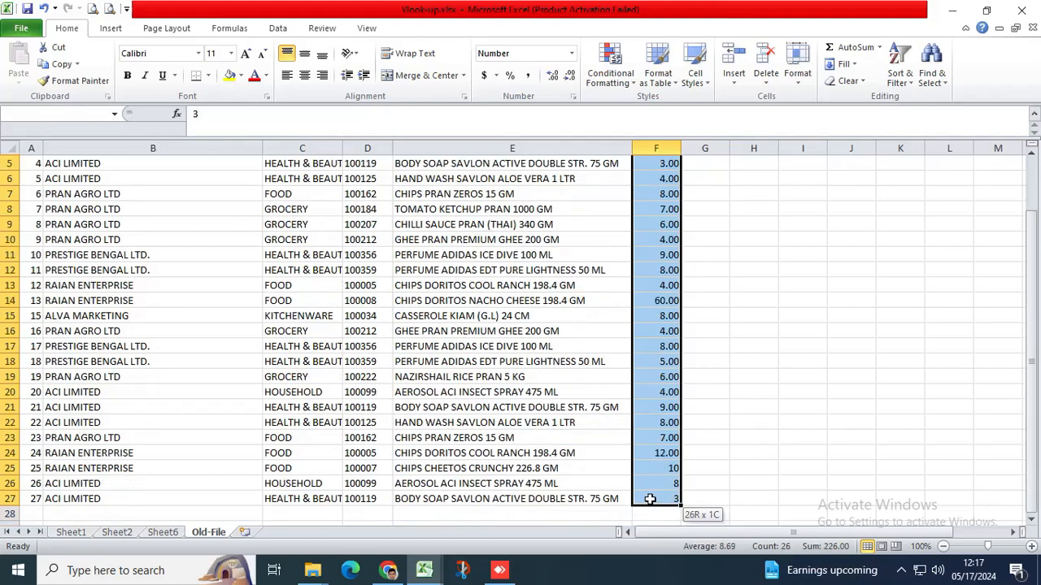
pyautogui.click(849, 47)
pyautogui.scroll(5, 643, 464)
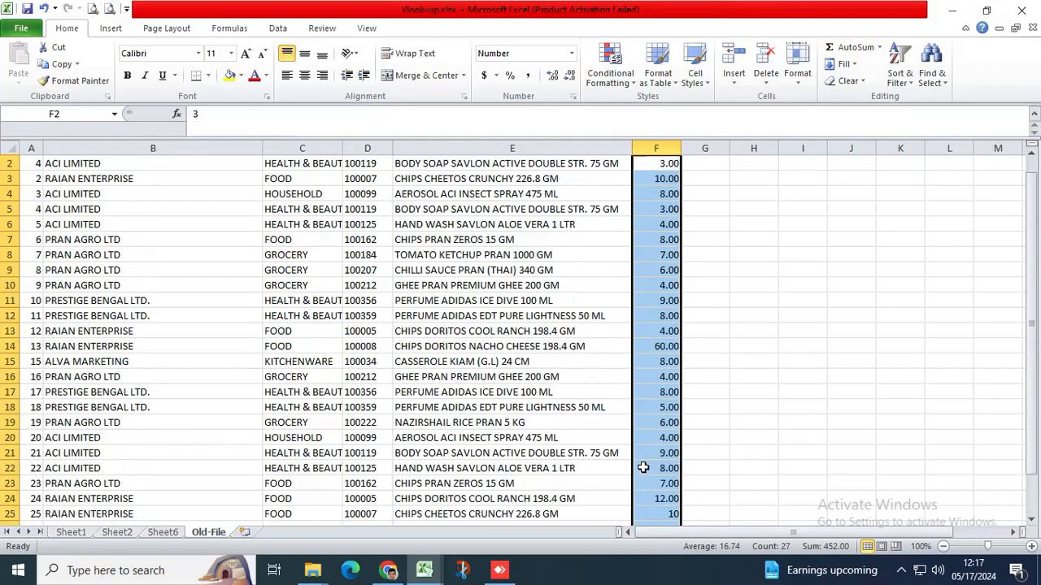
pyautogui.scroll(-2, 643, 464)
pyautogui.scroll(3, 70, 465)
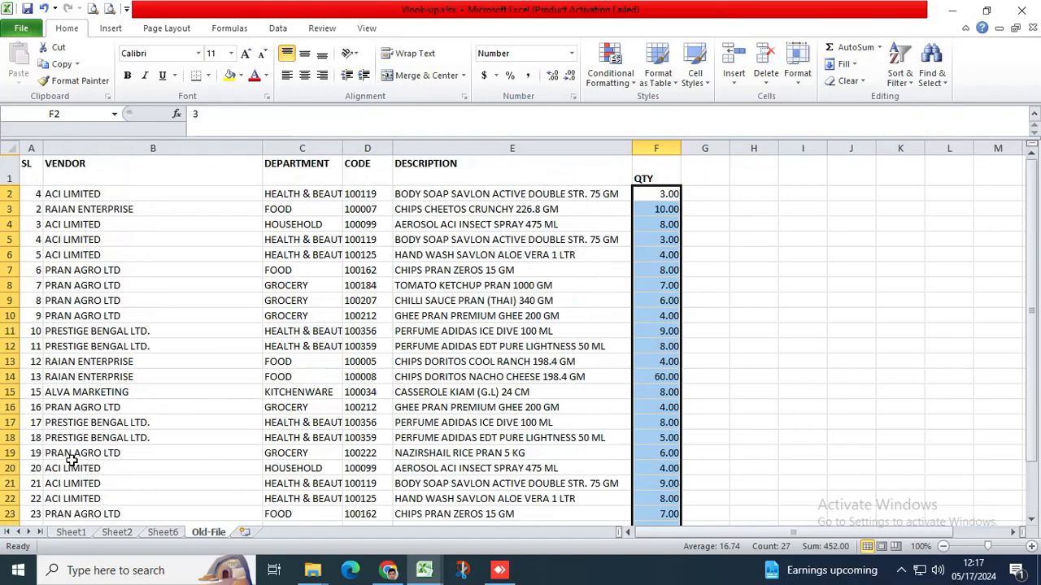
pyautogui.scroll(-1, 59, 431)
# Go back to Sheet6 and review the consolidated codes in A2:A15 and the Total of the first item.
pyautogui.click(163, 532)
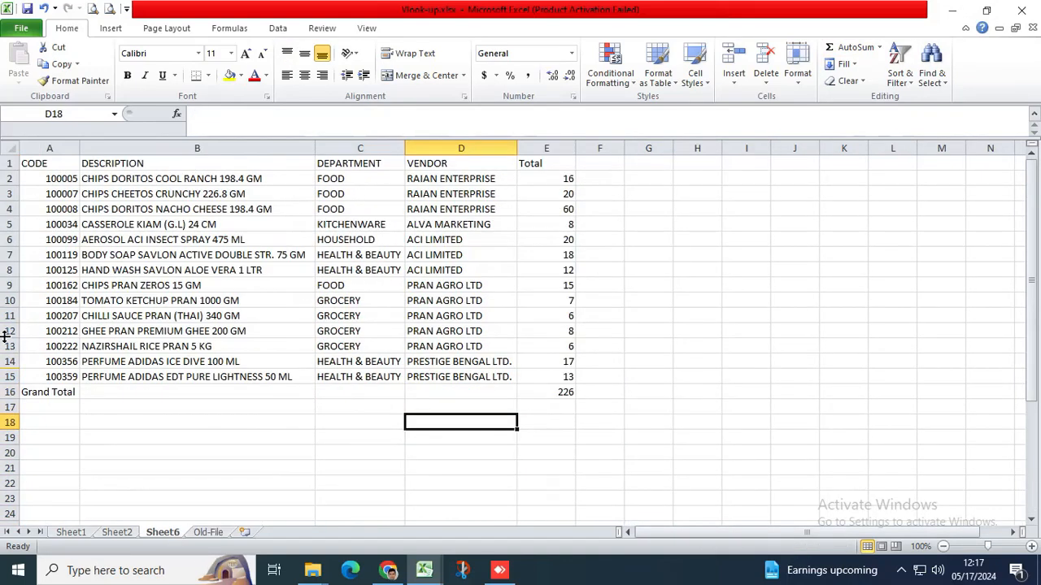
pyautogui.moveTo(50, 180); pyautogui.dragTo(65, 370)
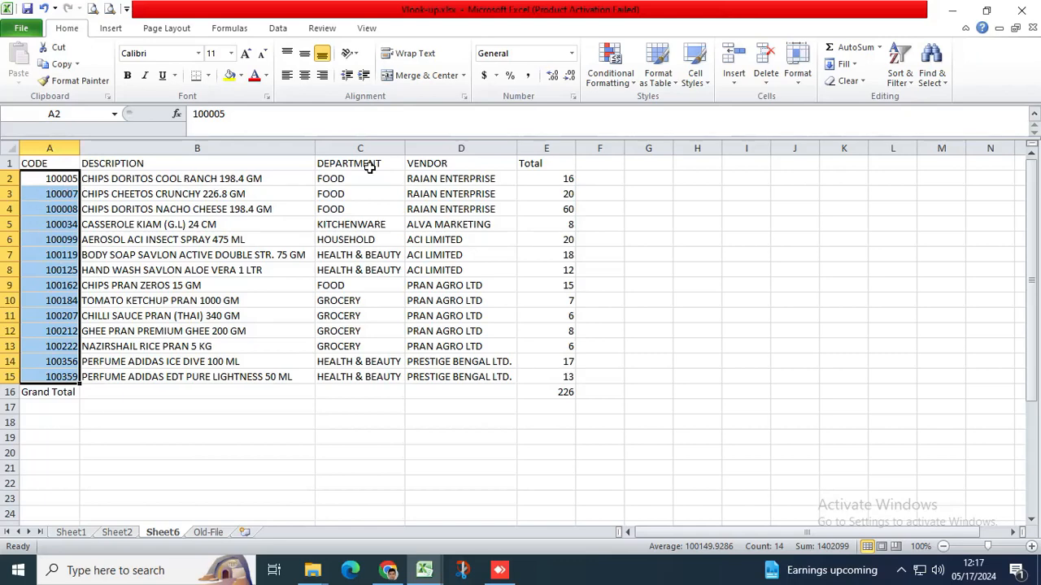
pyautogui.click(548, 184)
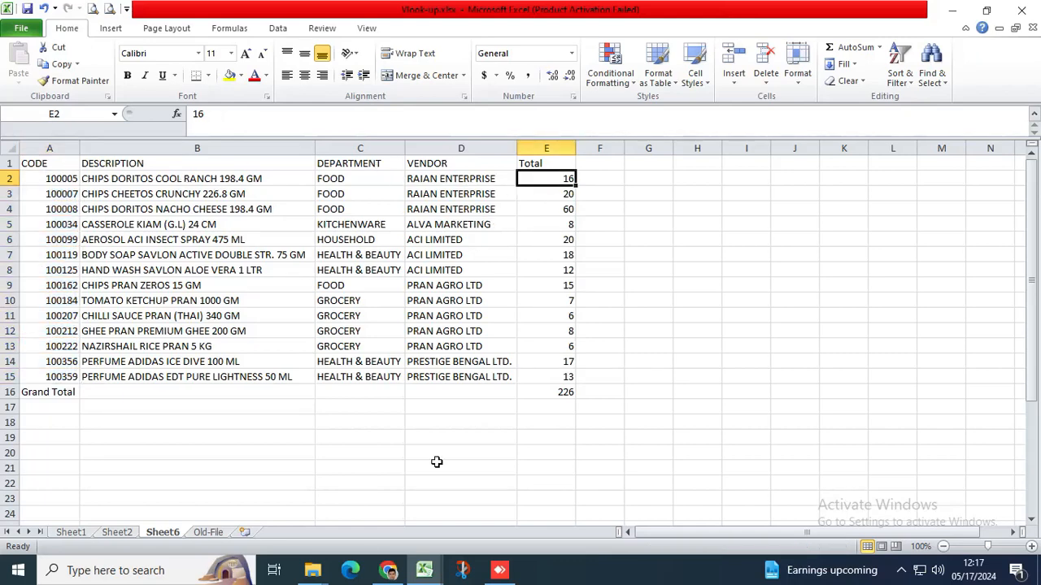
# Search the whole Old-File sheet for code 100005 and step through its occurrences to check their quantities.
pyautogui.click(209, 533)
pyautogui.scroll(1, 470, 244)
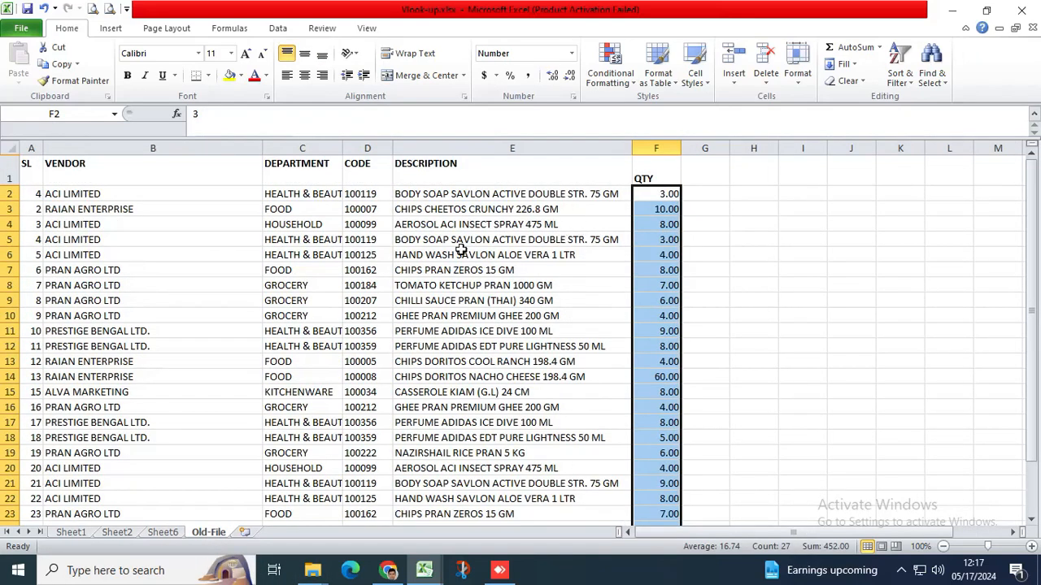
pyautogui.hotkey('ctrl', 'f')
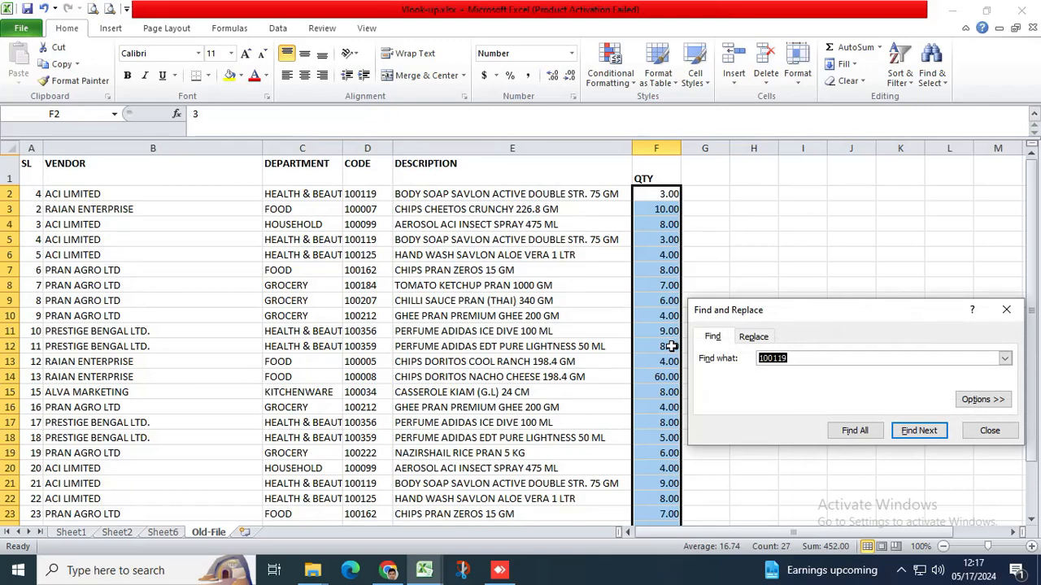
pyautogui.write('10')
pyautogui.press('Return')
pyautogui.click(541, 324)
pyautogui.click(28, 148)
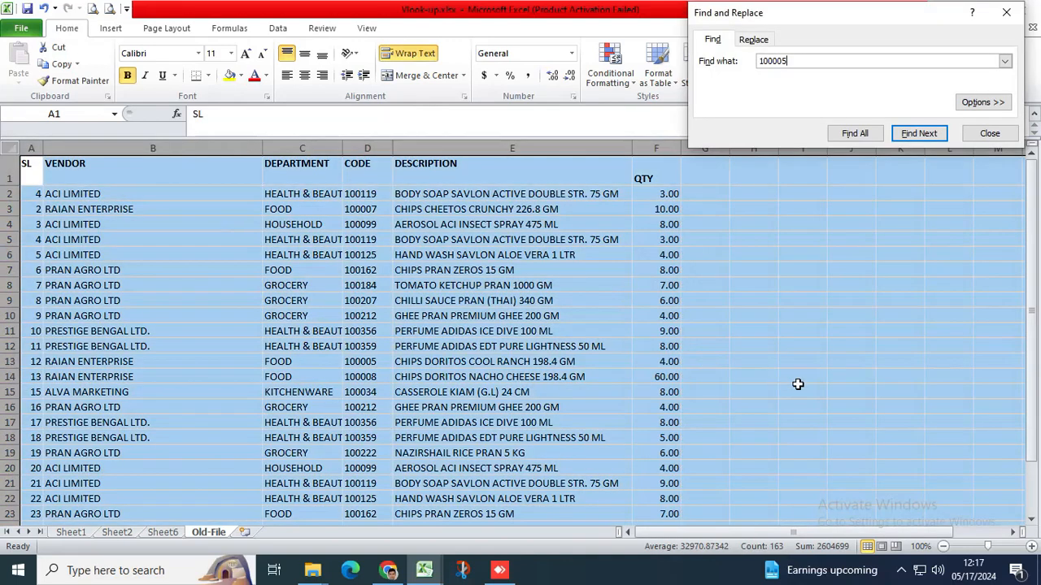
pyautogui.click(917, 137)
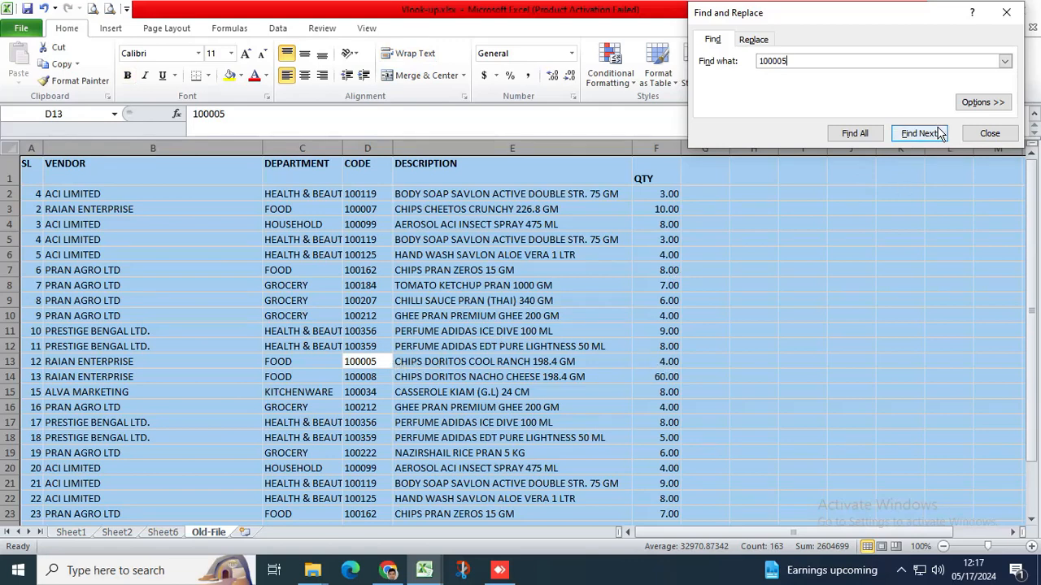
pyautogui.click(934, 133)
pyautogui.click(939, 134)
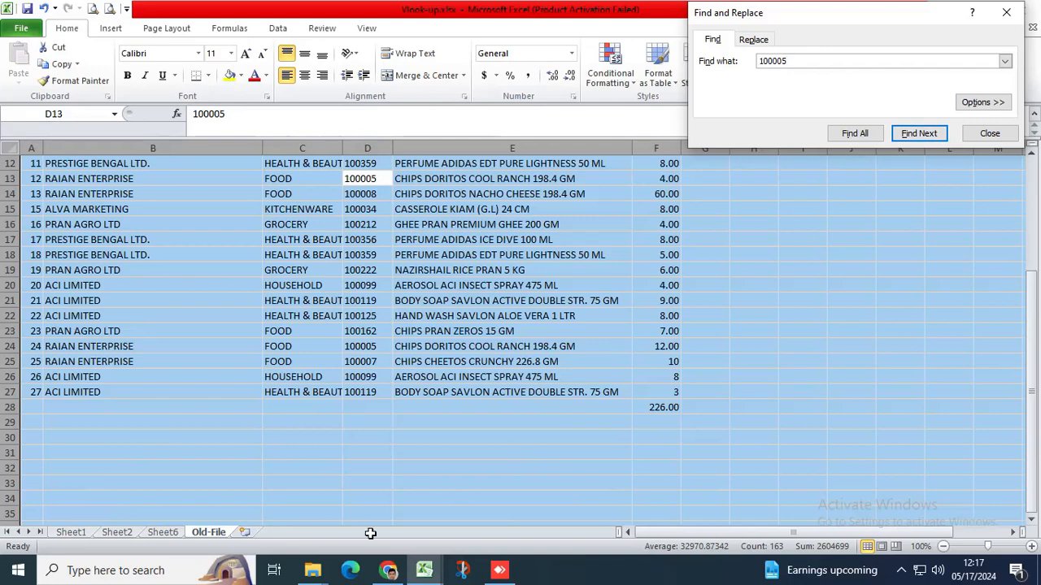
# Return to Sheet6 to compare the Total for code 100005, and close the Find and Replace dialog.
pyautogui.click(163, 531)
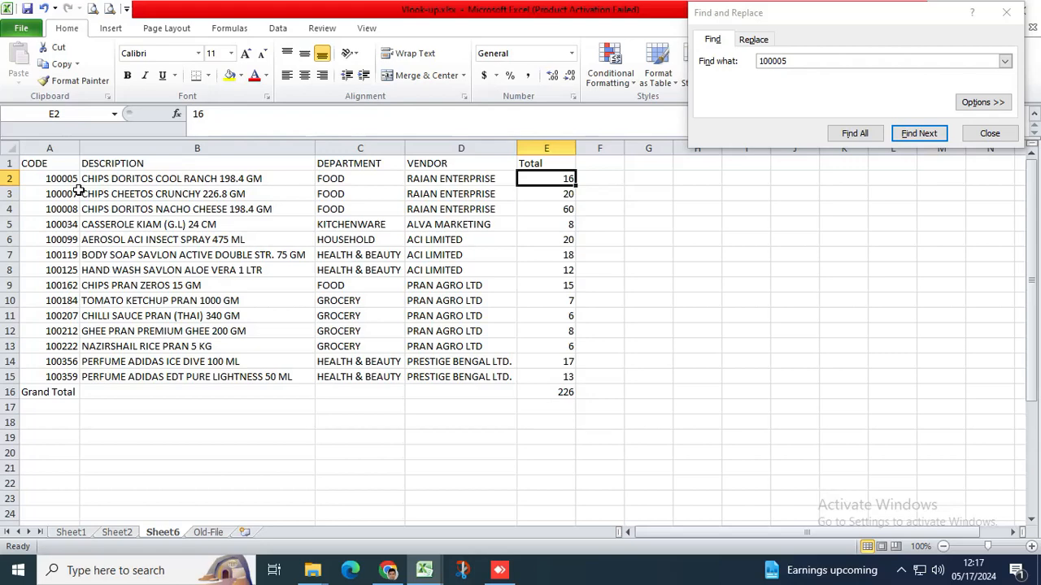
pyautogui.click(550, 404)
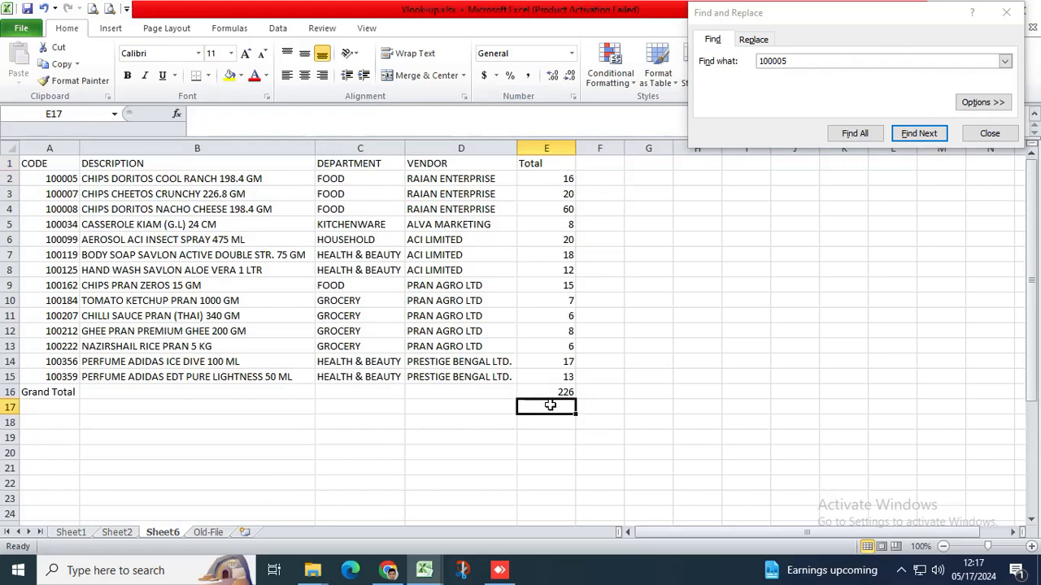
pyautogui.click(1002, 134)
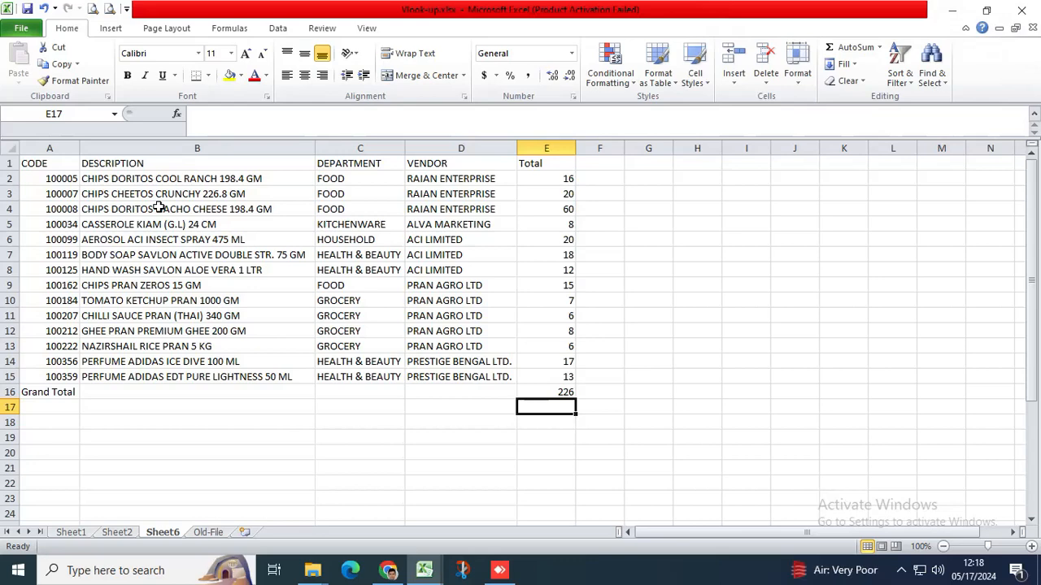
pyautogui.click(903, 570)
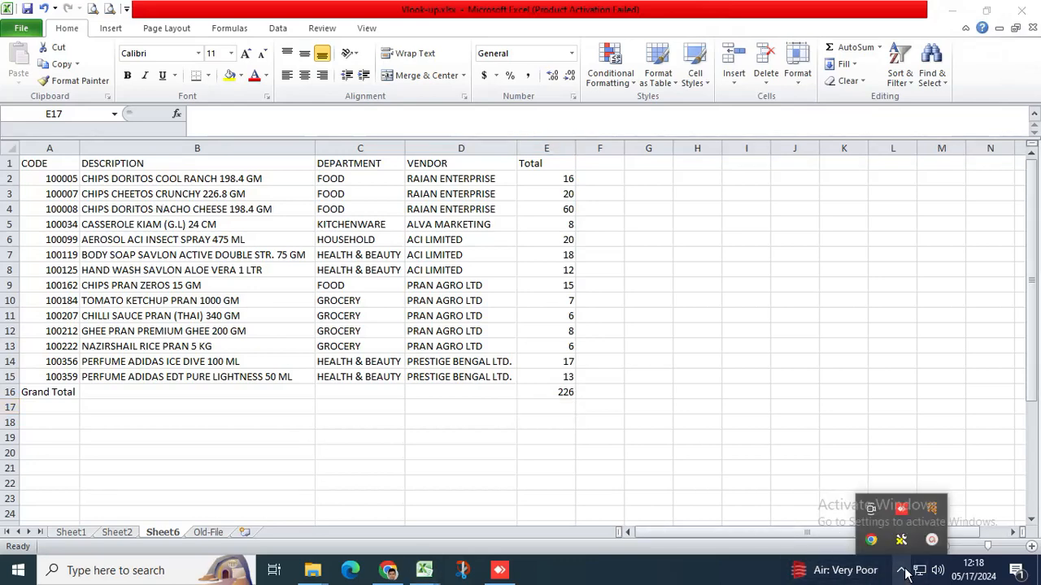